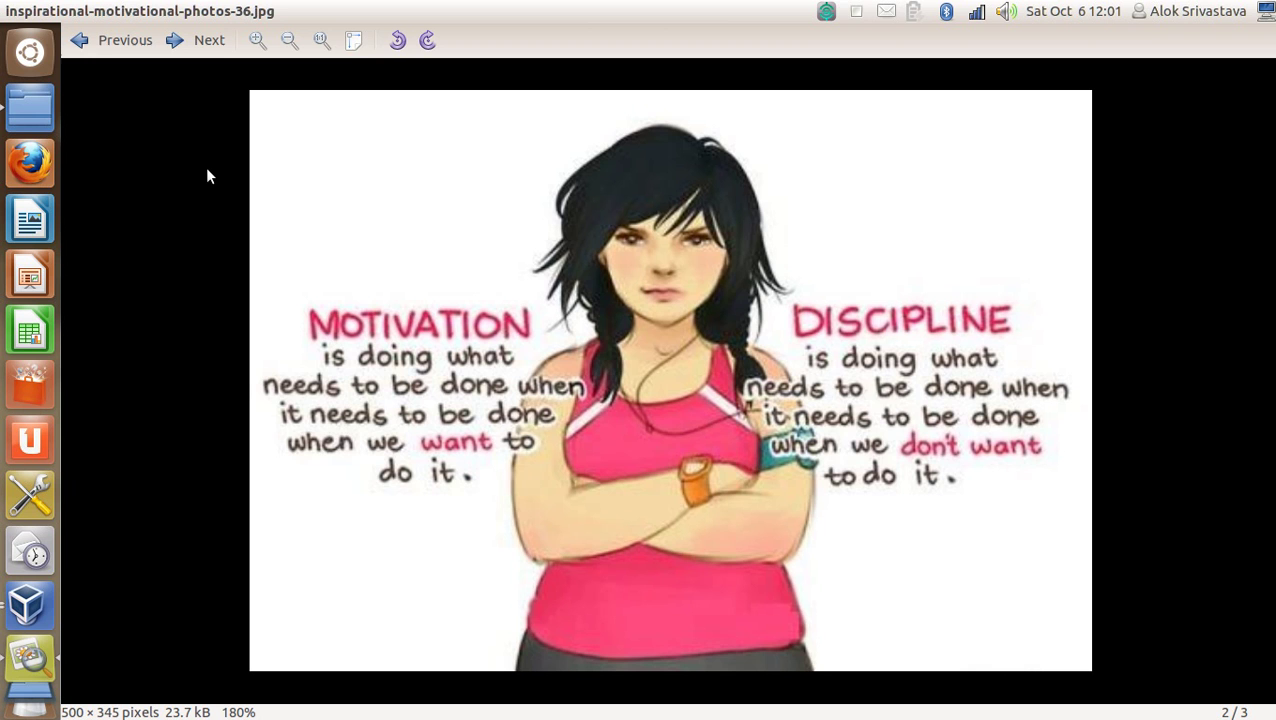
# Advance to image 3 of 3, the VNC installation diagram linux-vnc-installation.jpeg.
pyautogui.click(210, 46)
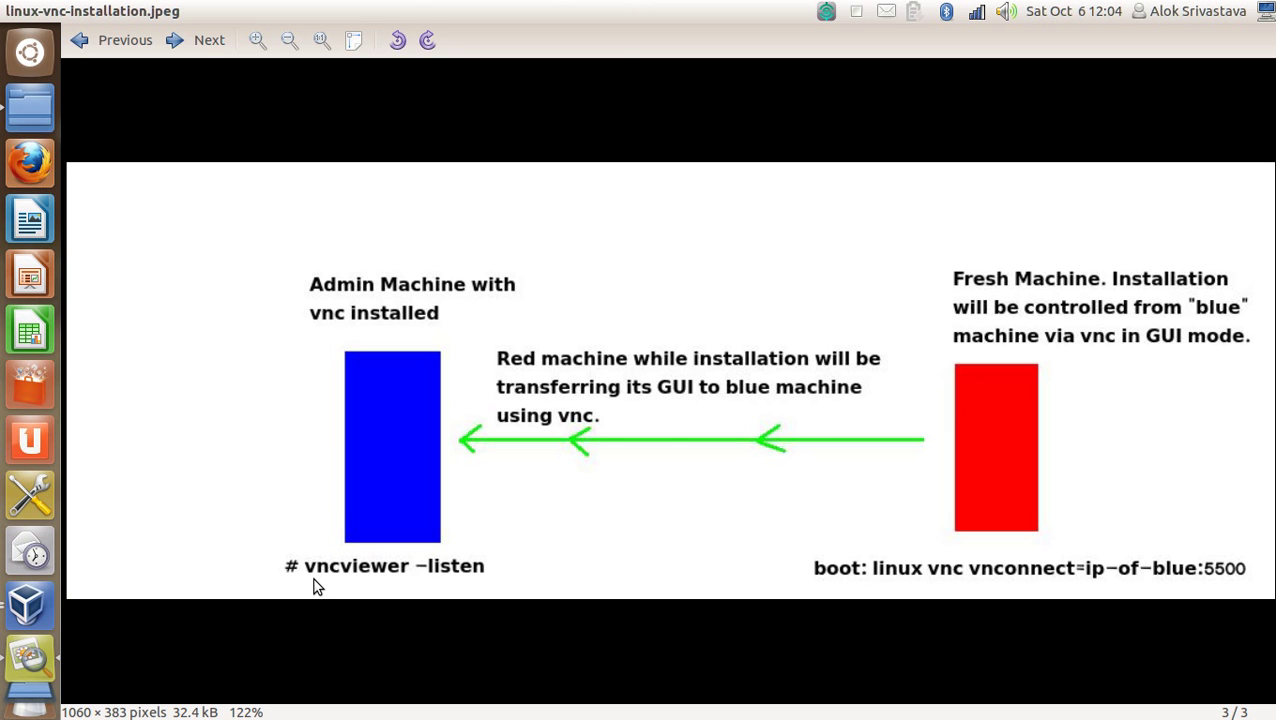
# Show the running linux-storage machine from VirtualBox Manager and unlock it with the account password.
pyautogui.click(30, 605)
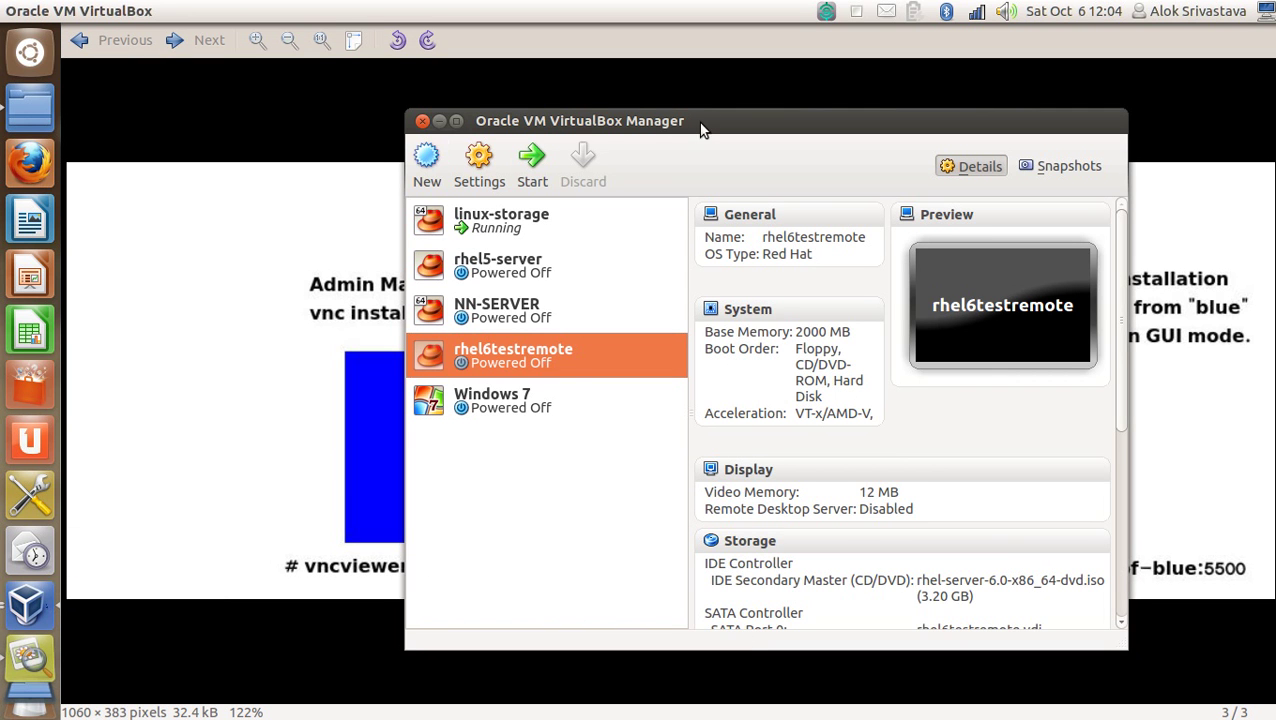
pyautogui.moveTo(700, 128); pyautogui.dragTo(652, 119)
pyautogui.click(450, 216)
pyautogui.click(478, 158)
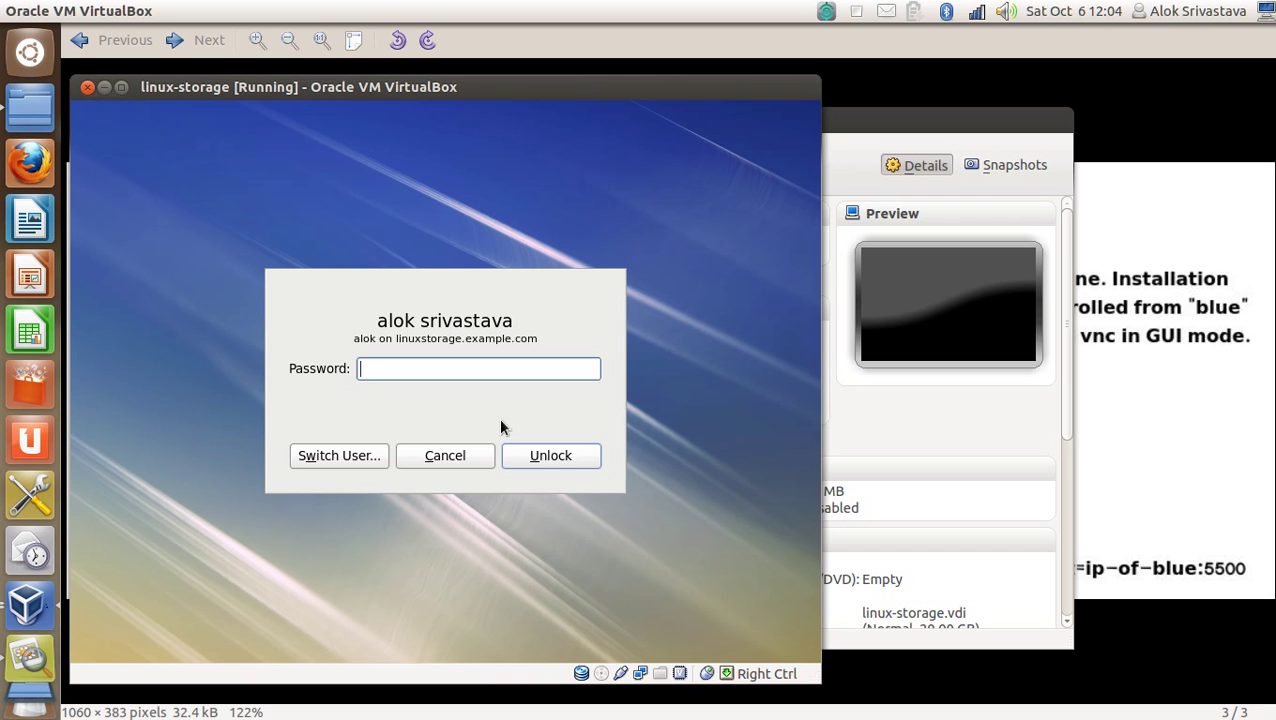
pyautogui.write('•••••••')
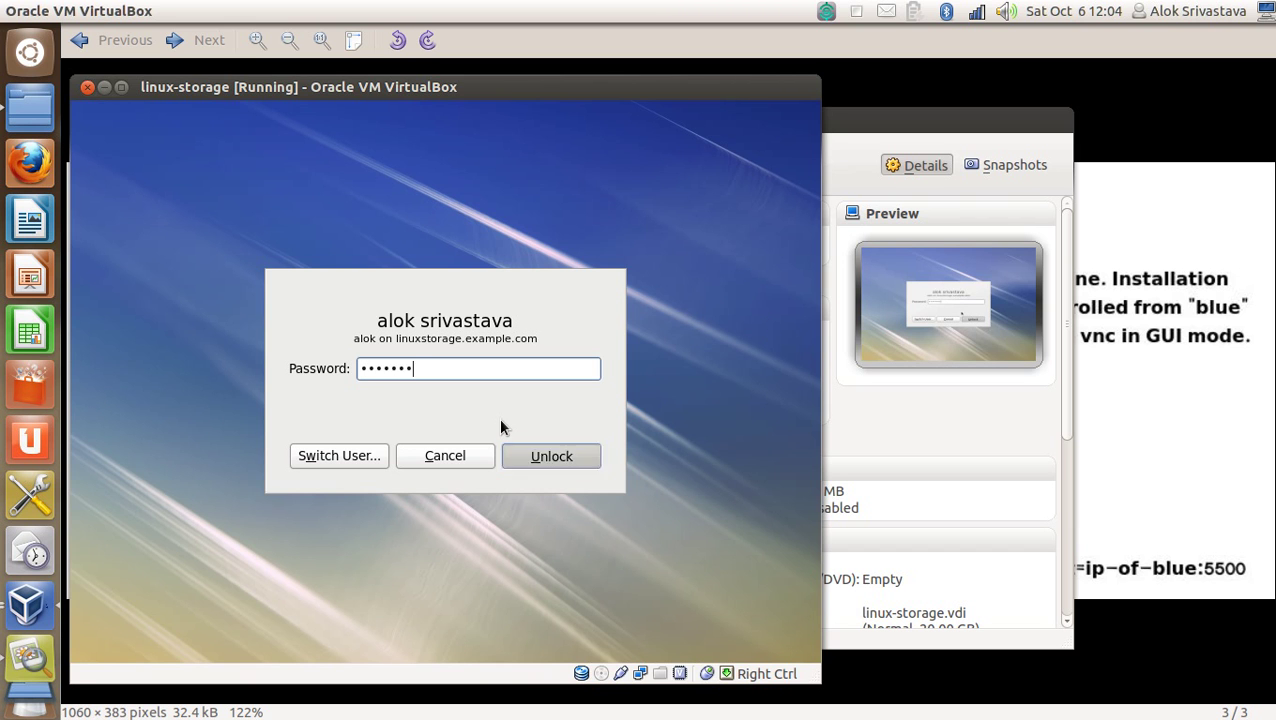
pyautogui.press('Return')
# Query rpm for the vnc and vncviewer packages in the root terminal.
pyautogui.hotkey('ctrl', 'l')
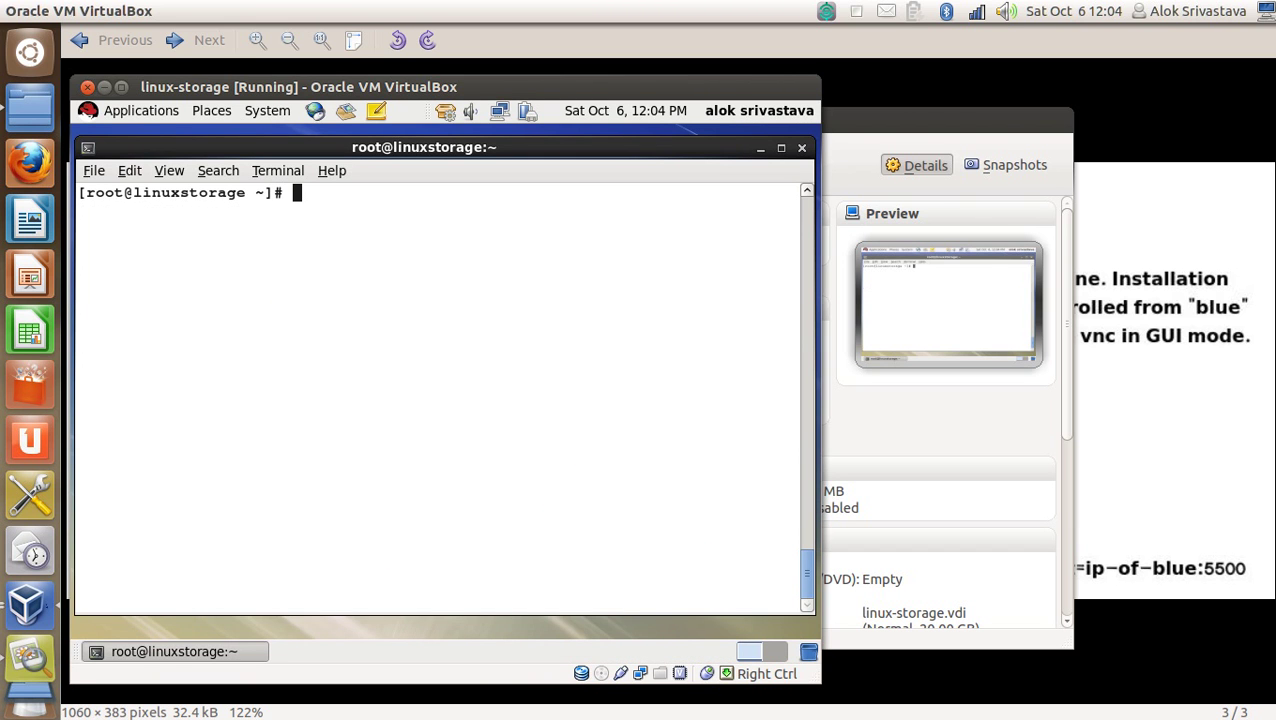
pyautogui.write('rpmquery vnc')
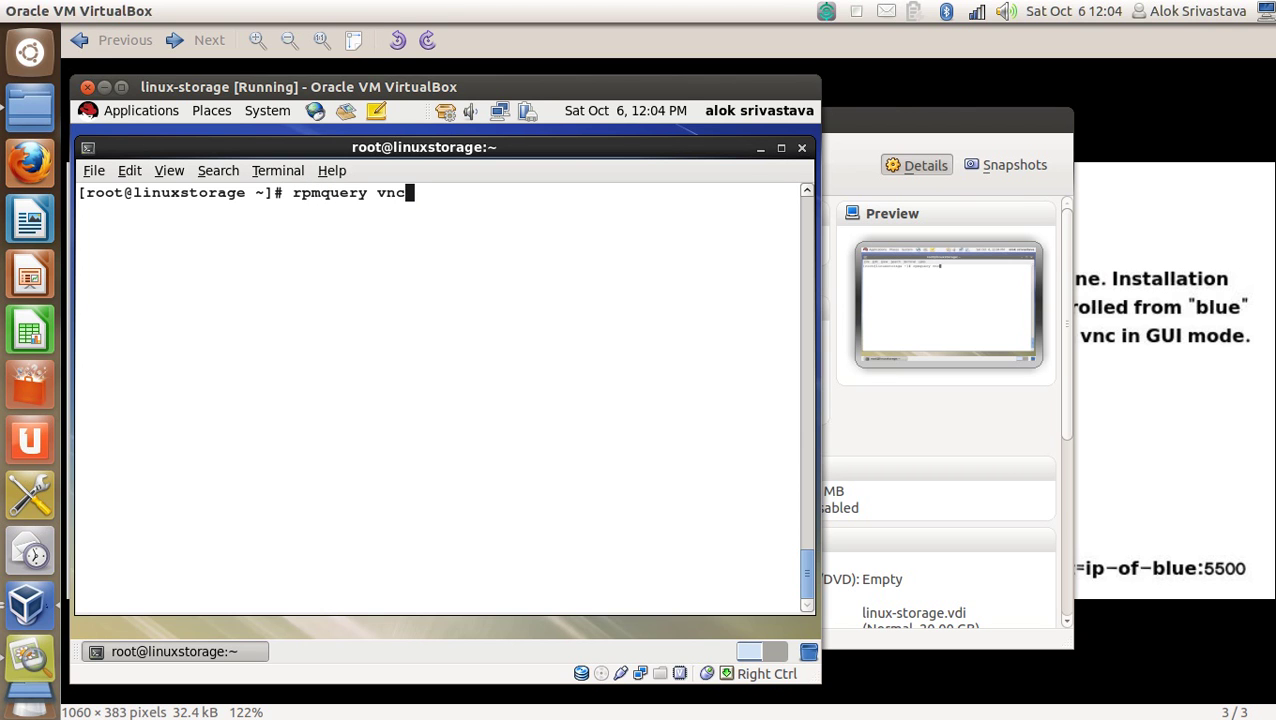
pyautogui.press('Return')
pyautogui.press('Up')
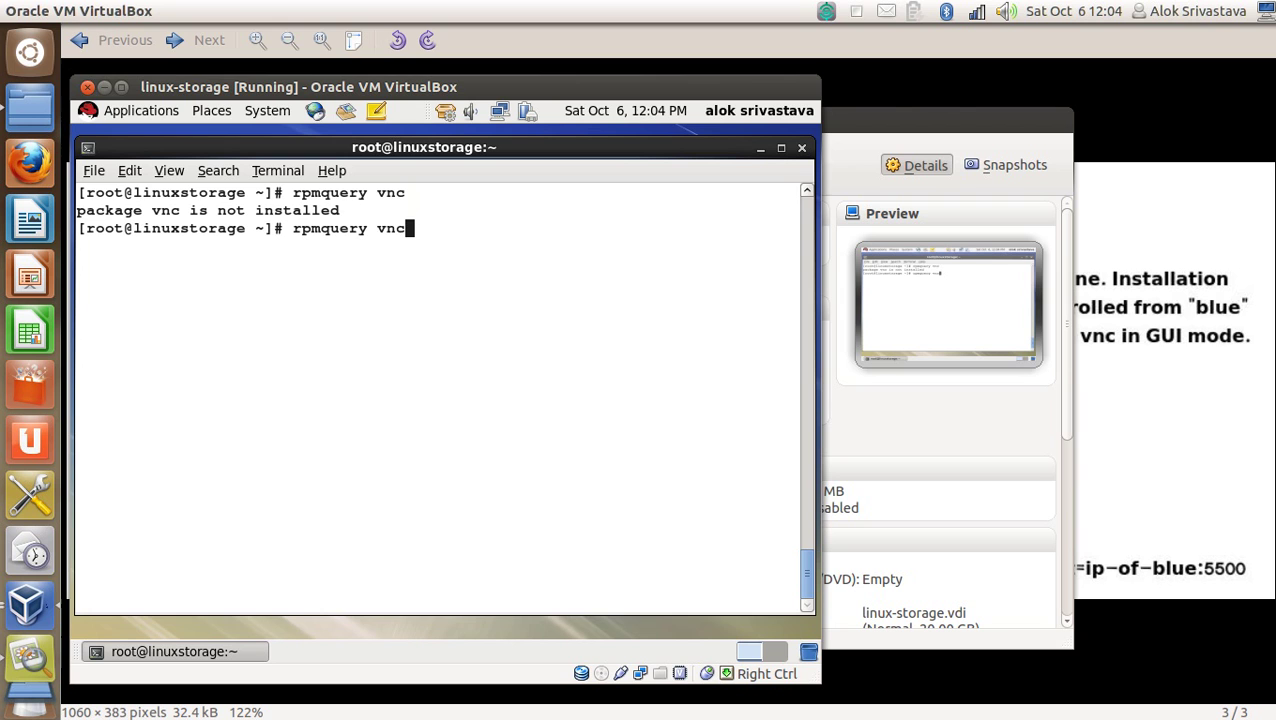
pyautogui.write('view')
pyautogui.write('er')
pyautogui.press('Return')
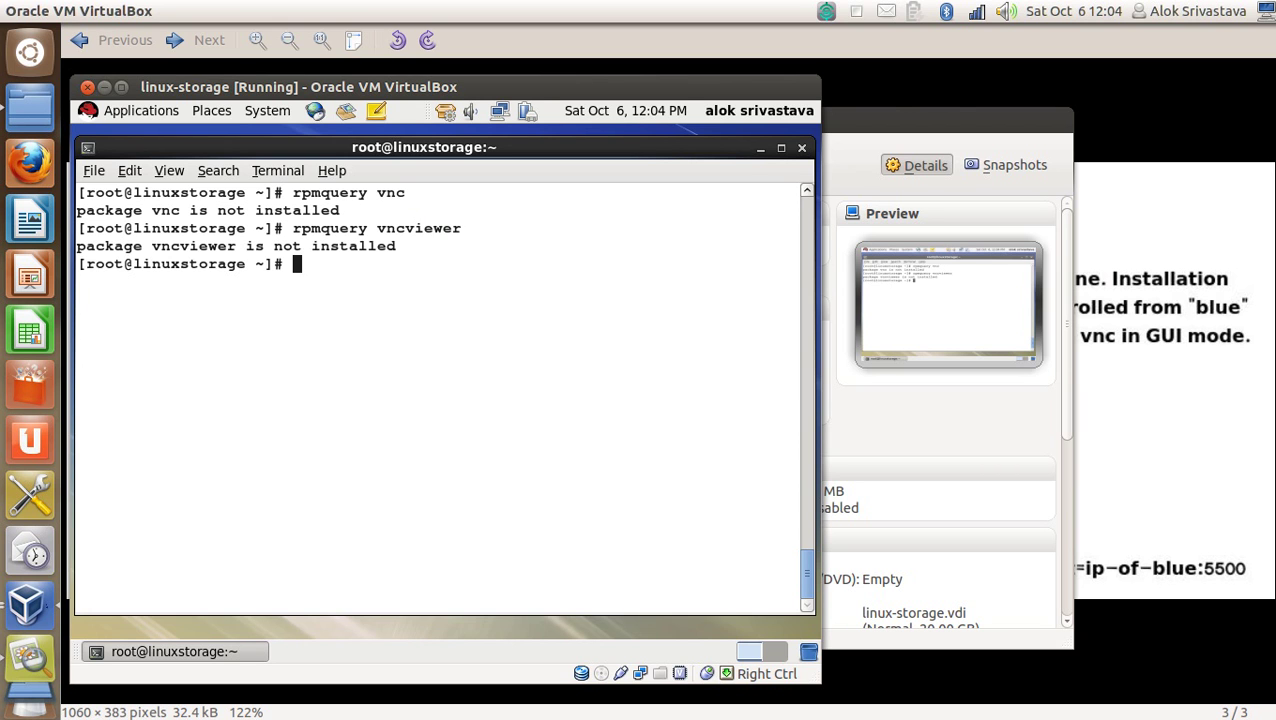
# Run 'yum install vnc*' to confirm TigerVNC is installed, then clear the terminal.
pyautogui.press('Up')
pyautogui.press('BackSpace')
pyautogui.press('BackSpace')
pyautogui.press('BackSpace')
pyautogui.press('BackSpace')
pyautogui.press('BackSpace')
pyautogui.press('BackSpace')
pyautogui.press('BackSpace')
pyautogui.press('BackSpace')
pyautogui.press('BackSpace')
pyautogui.press('BackSpace')
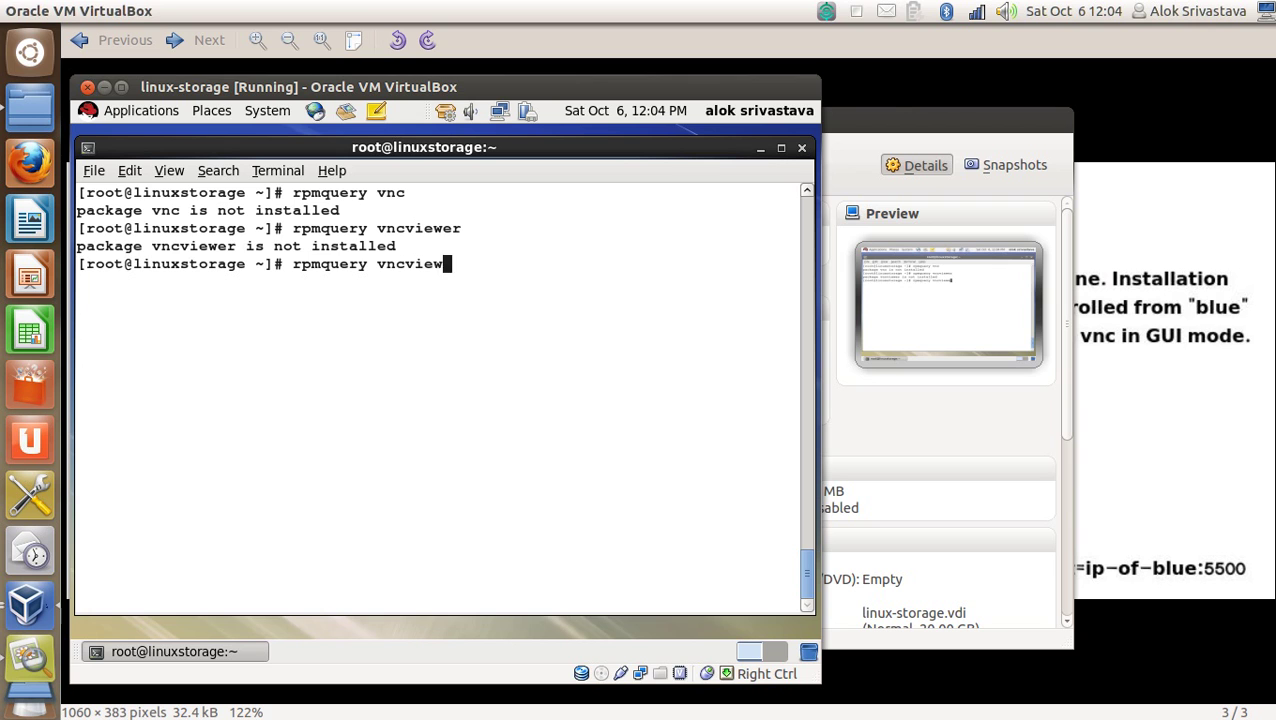
pyautogui.press('BackSpace')
pyautogui.press('BackSpace')
pyautogui.press('BackSpace')
pyautogui.press('BackSpace')
pyautogui.press('BackSpace')
pyautogui.press('BackSpace')
pyautogui.press('BackSpace')
pyautogui.press('BackSpace')
pyautogui.hotkey('ctrl', 'l')
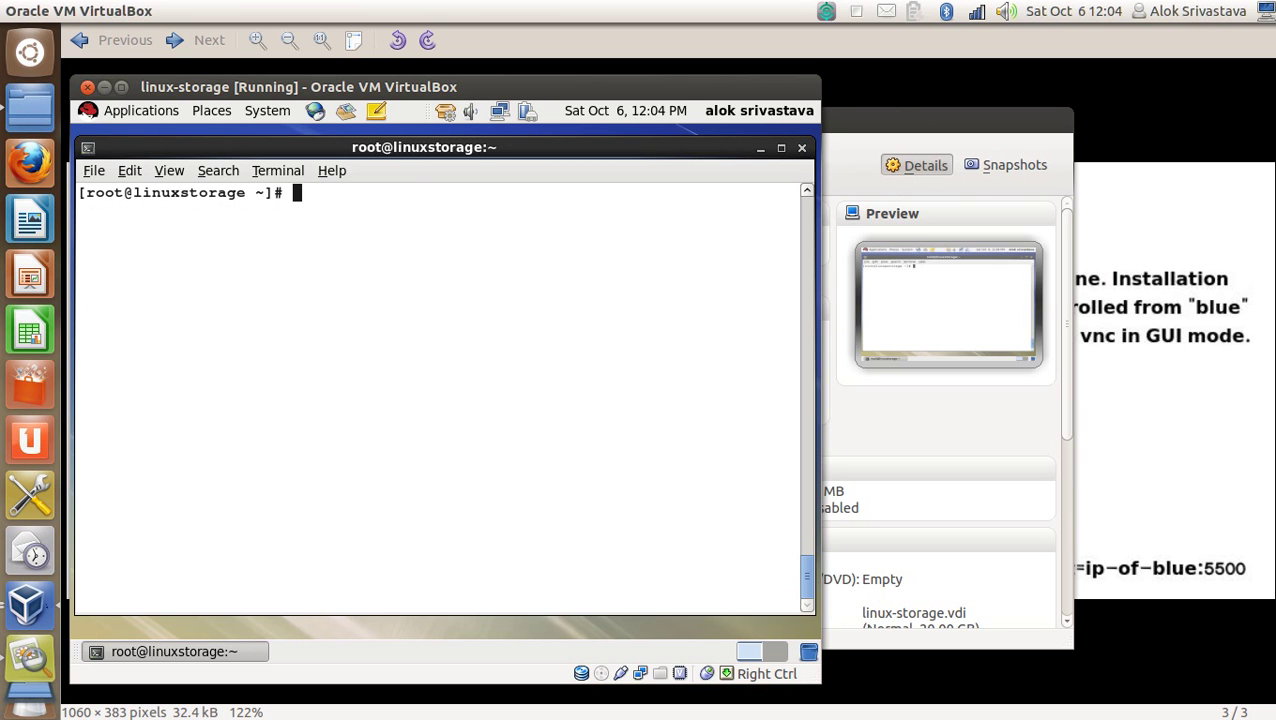
pyautogui.write('yum')
pyautogui.press('BackSpace')
pyautogui.press('BackSpace')
pyautogui.press('BackSpace')
pyautogui.hotkey('ctrl', '+')
pyautogui.write('yum')
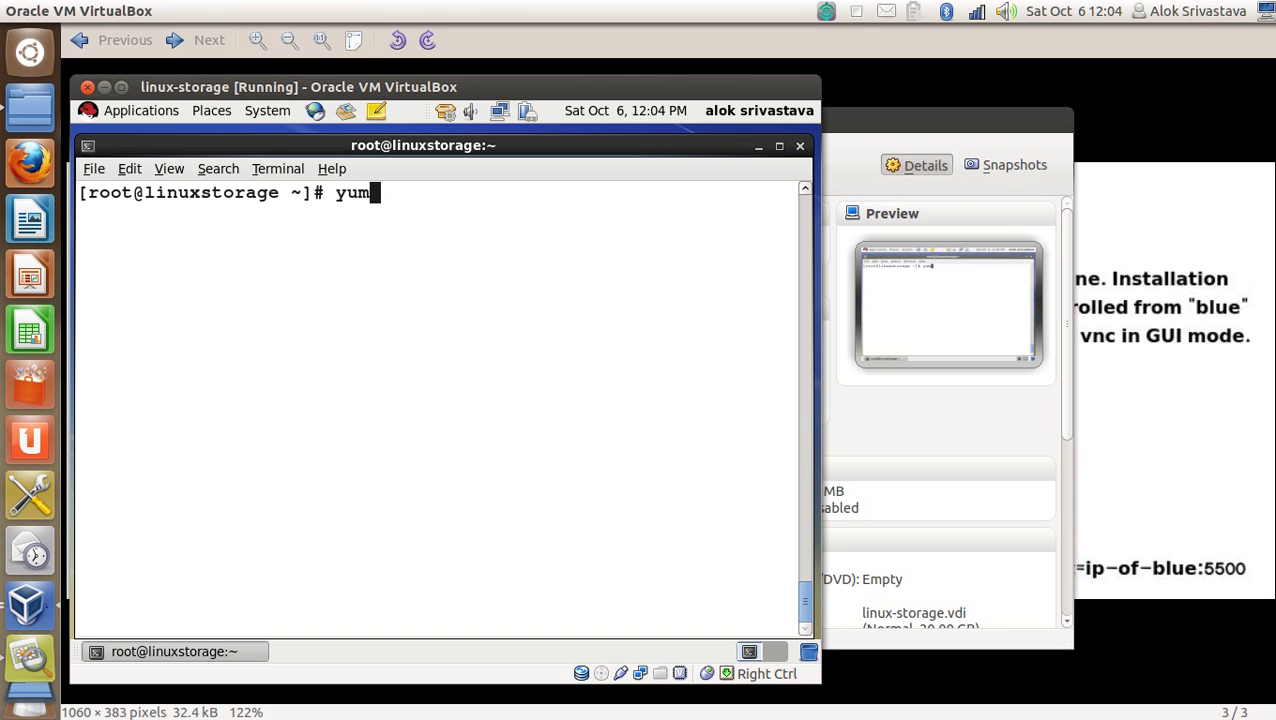
pyautogui.write(' install vnc*')
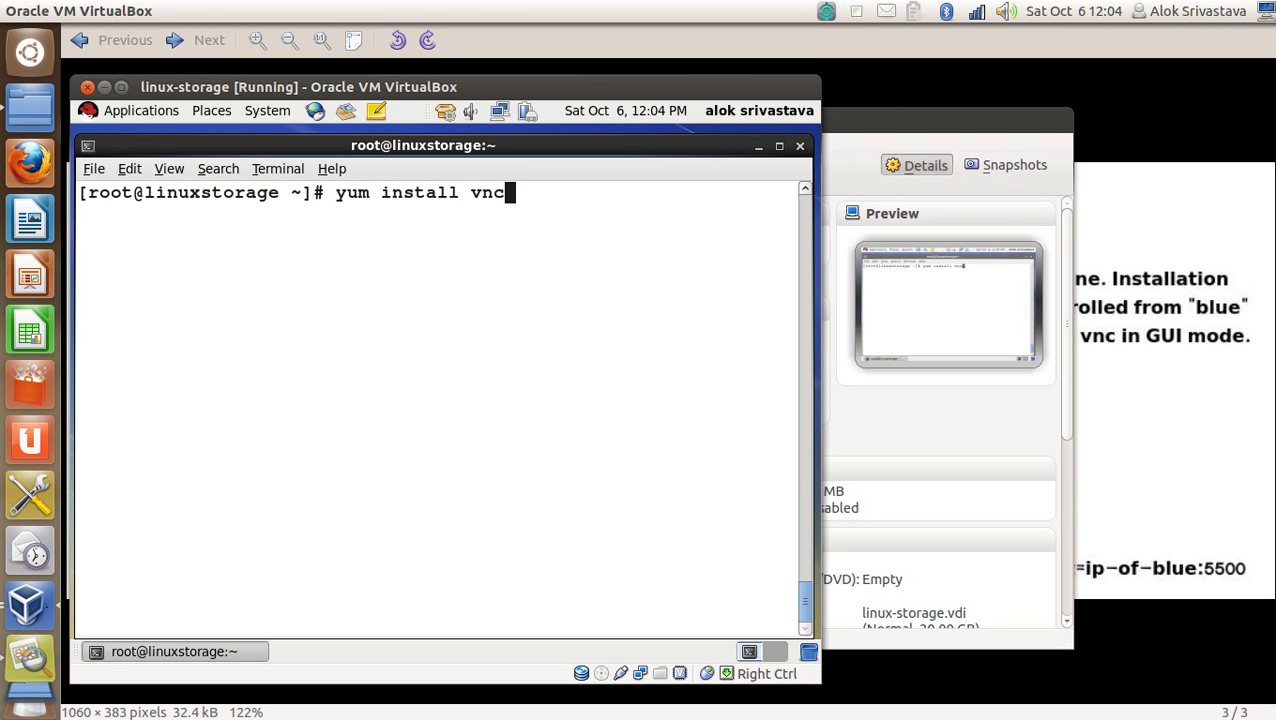
pyautogui.press('Return')
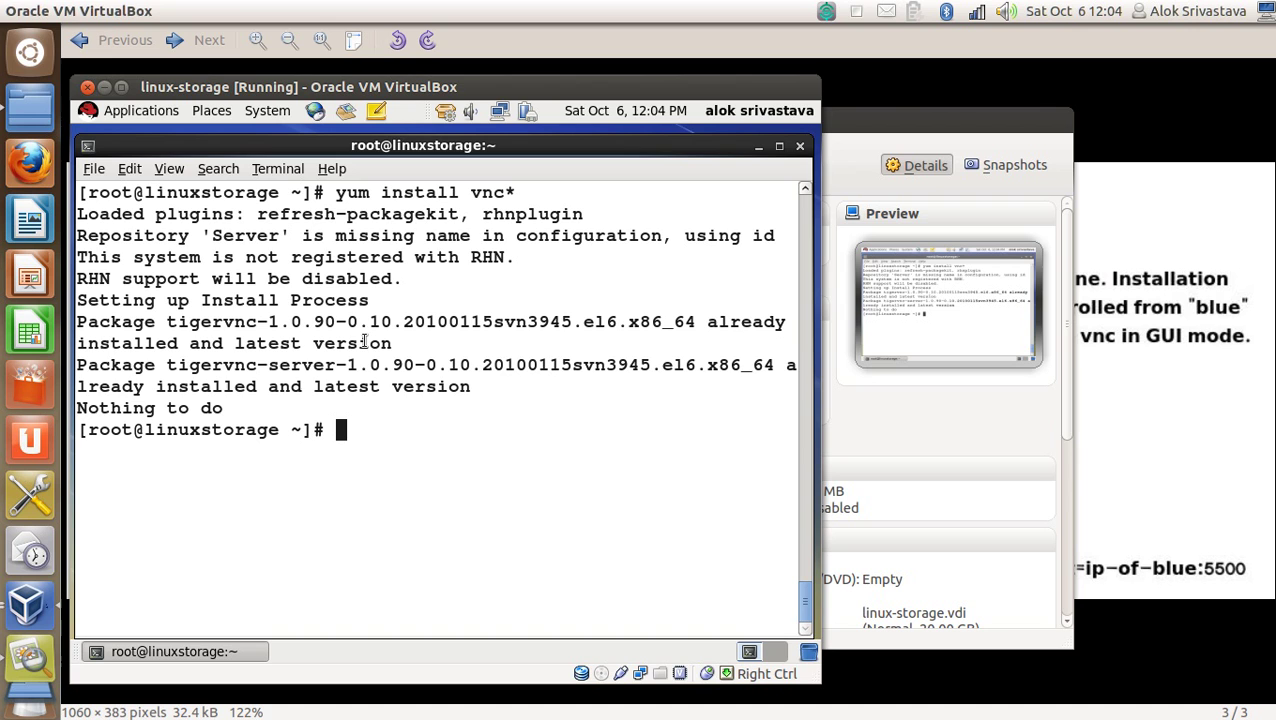
pyautogui.moveTo(166, 322); pyautogui.dragTo(282, 322)
pyautogui.click(658, 248)
pyautogui.hotkey('ctrl', 'l')
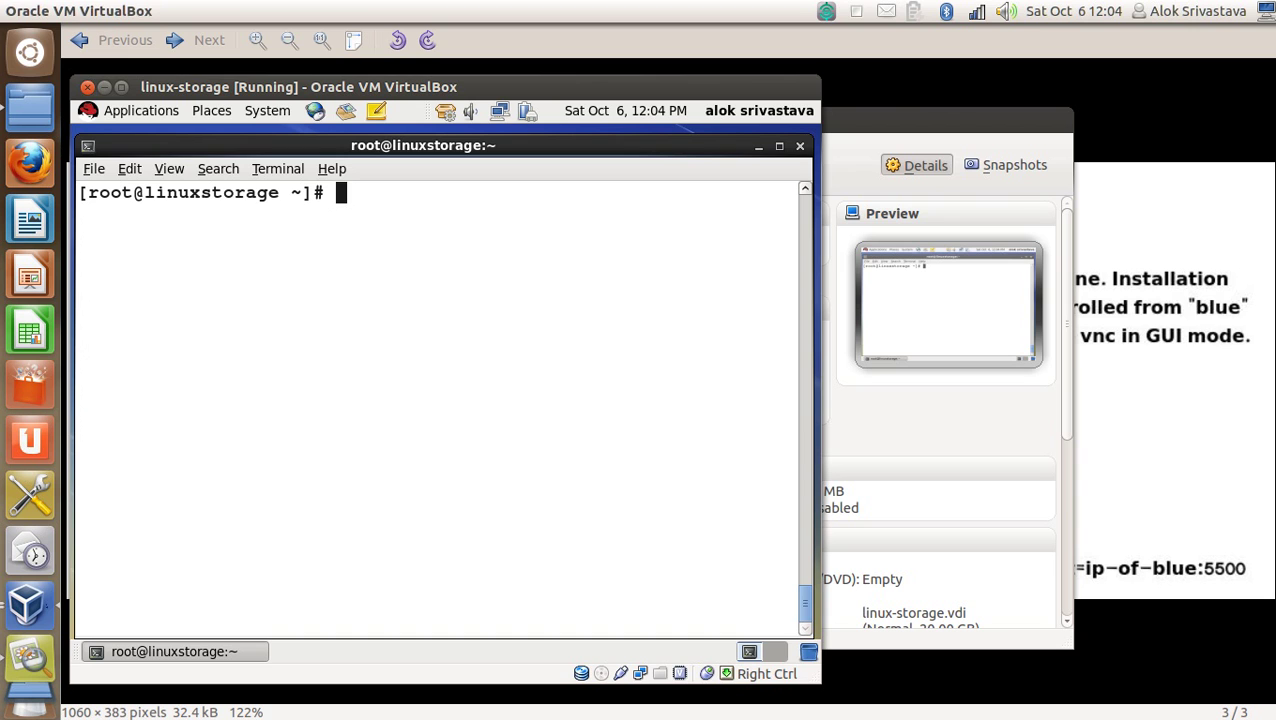
# Start 'vncviewer -listen' on linux-storage and shift the VirtualBox Manager window right.
pyautogui.write('vncvi')
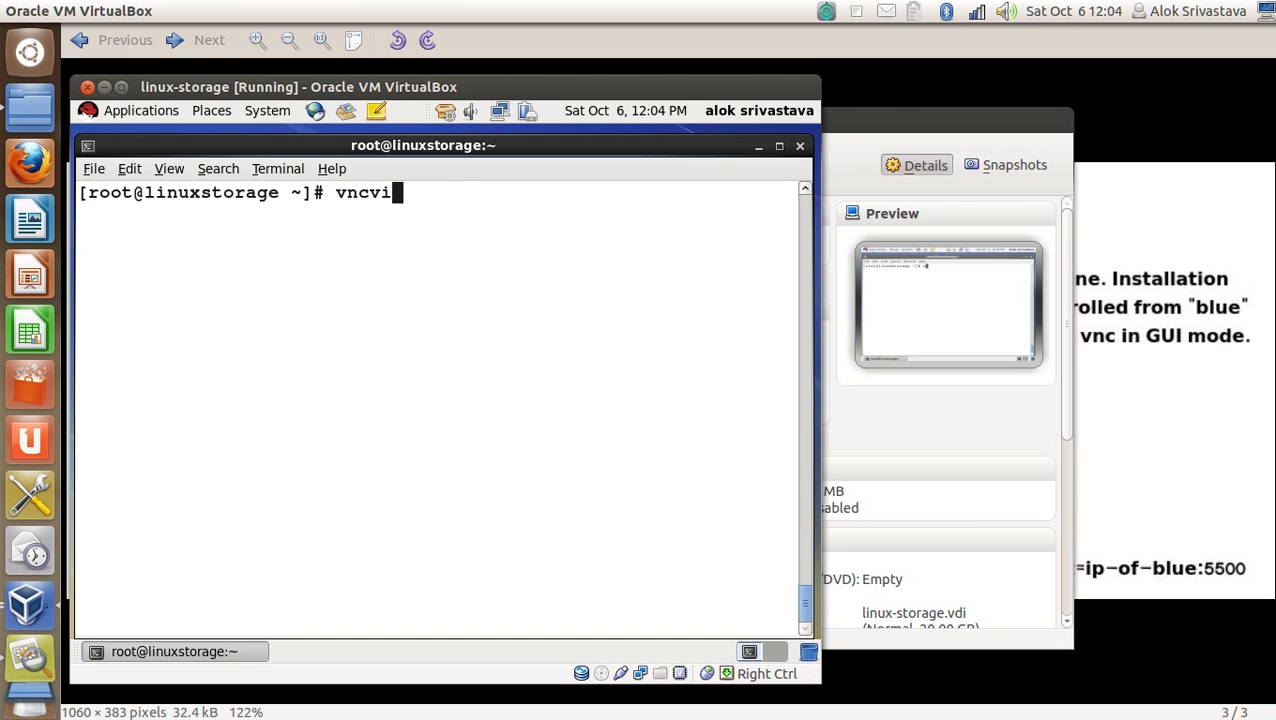
pyautogui.write('ewer -listen')
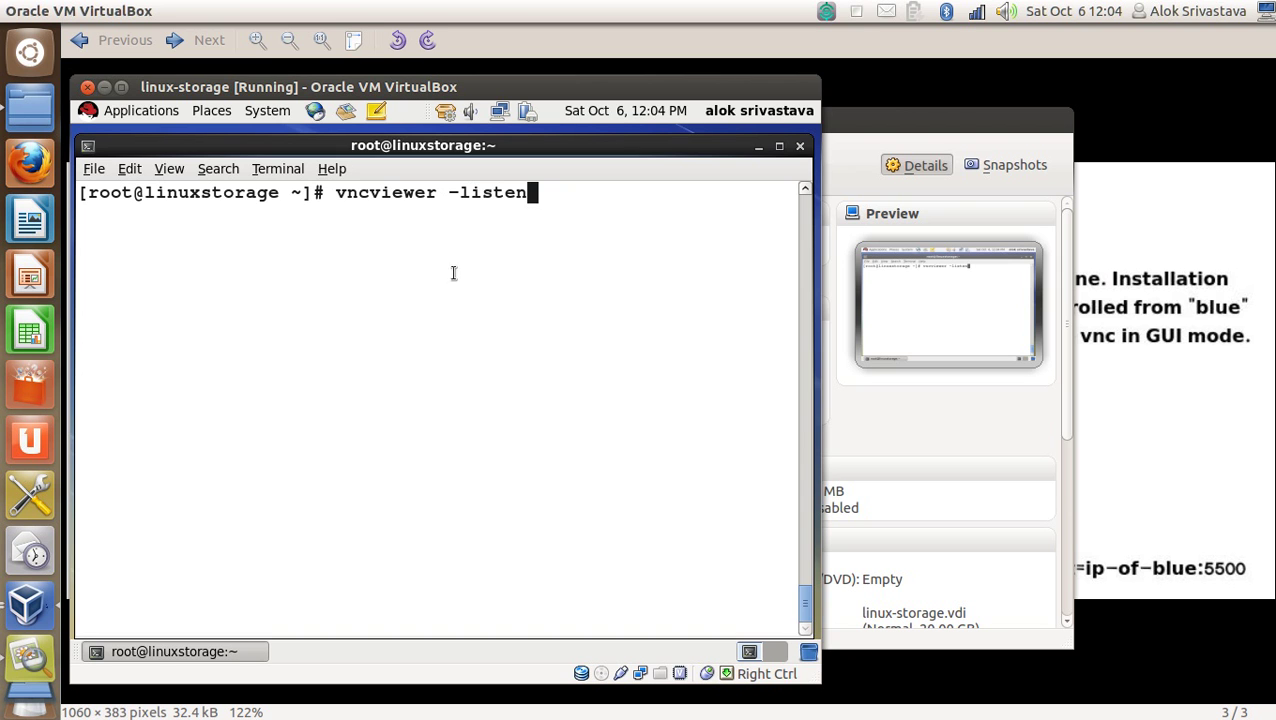
pyautogui.moveTo(464, 148); pyautogui.dragTo(458, 163)
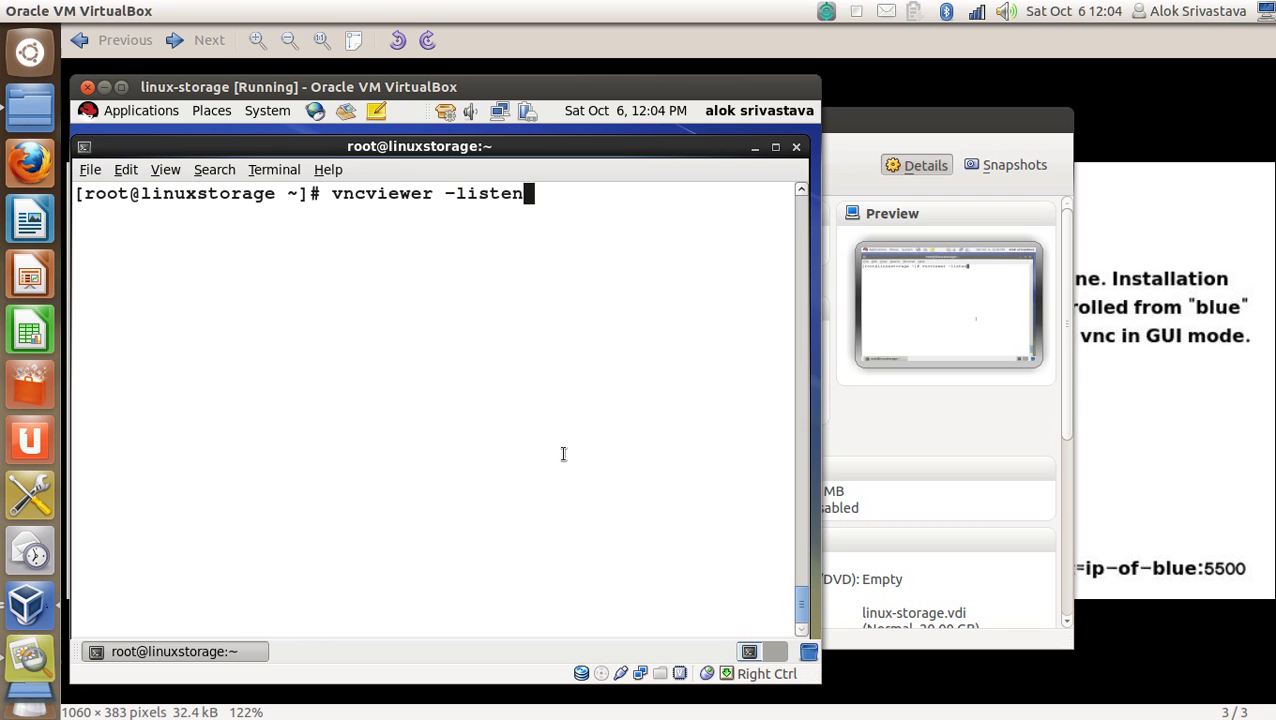
pyautogui.press('Return')
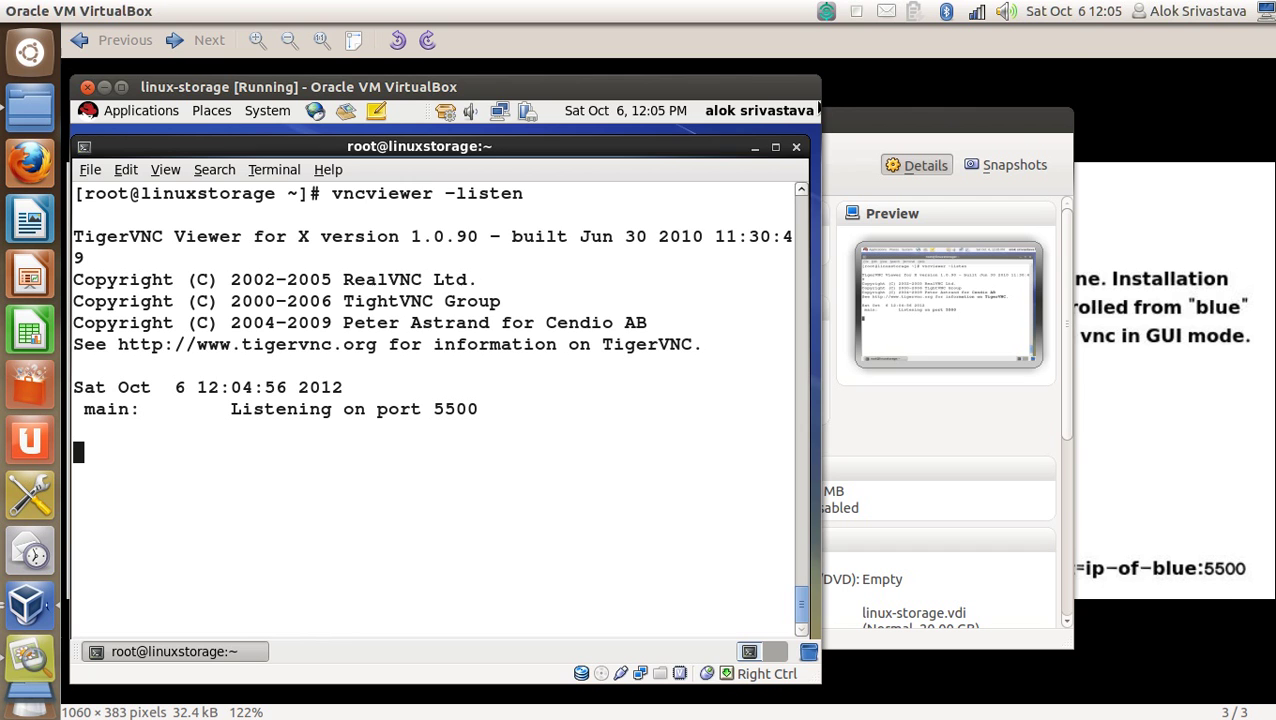
pyautogui.moveTo(963, 129); pyautogui.dragTo(1128, 117)
# Select the rhel6testremote machine and power it on.
pyautogui.moveTo(808, 112); pyautogui.dragTo(879, 122)
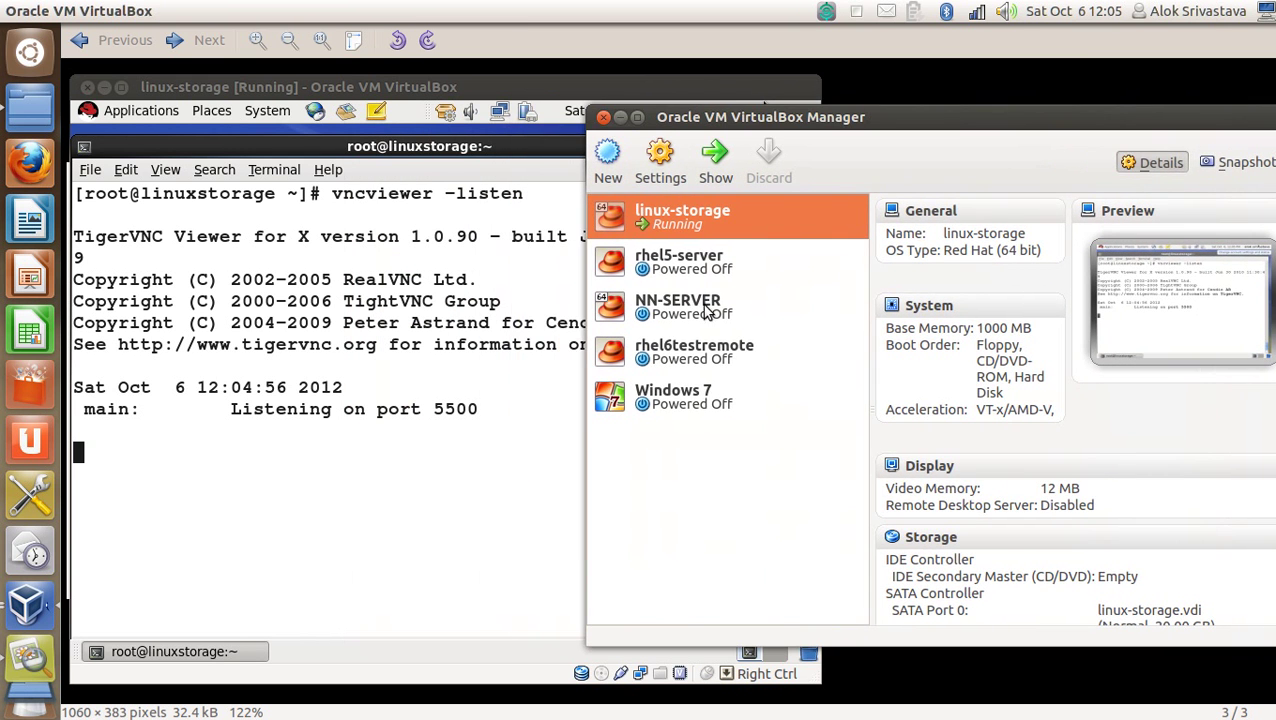
pyautogui.click(697, 355)
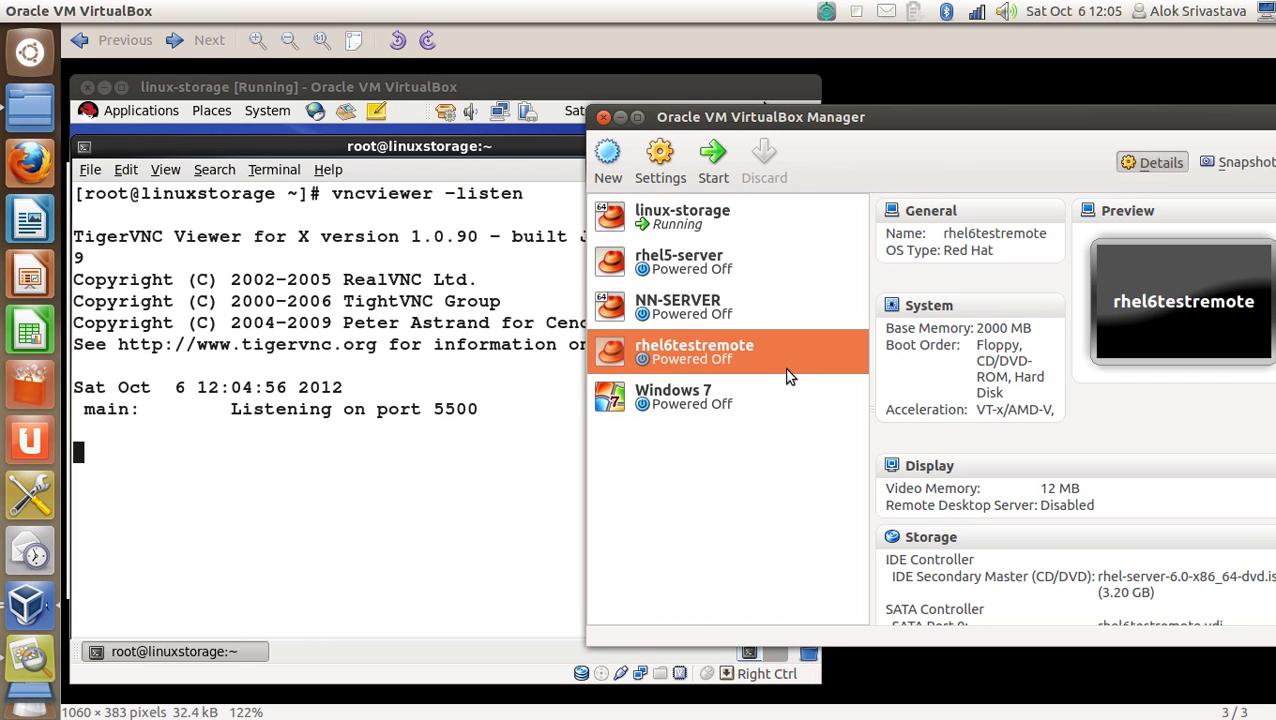
pyautogui.click(718, 177)
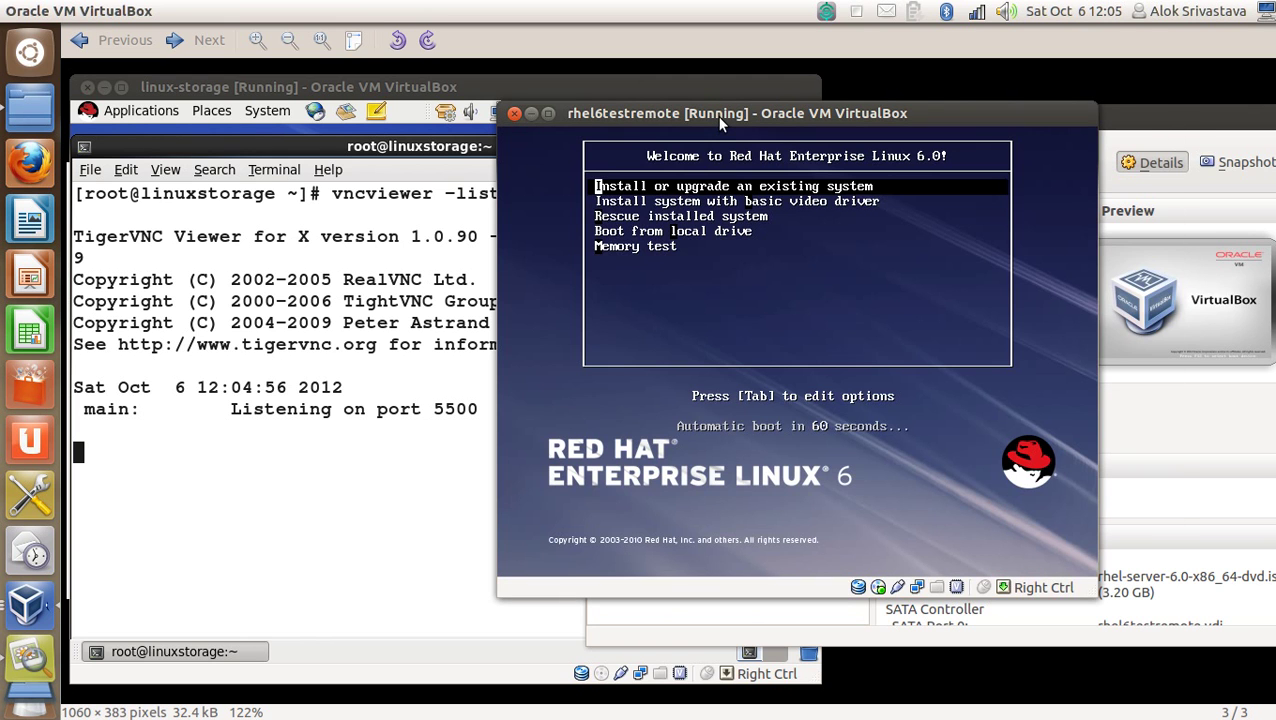
# At the RHEL 6.0 boot menu, keep 'Install' selected and append 'linux vnc' to its boot line.
pyautogui.press('Down')
pyautogui.press('Down')
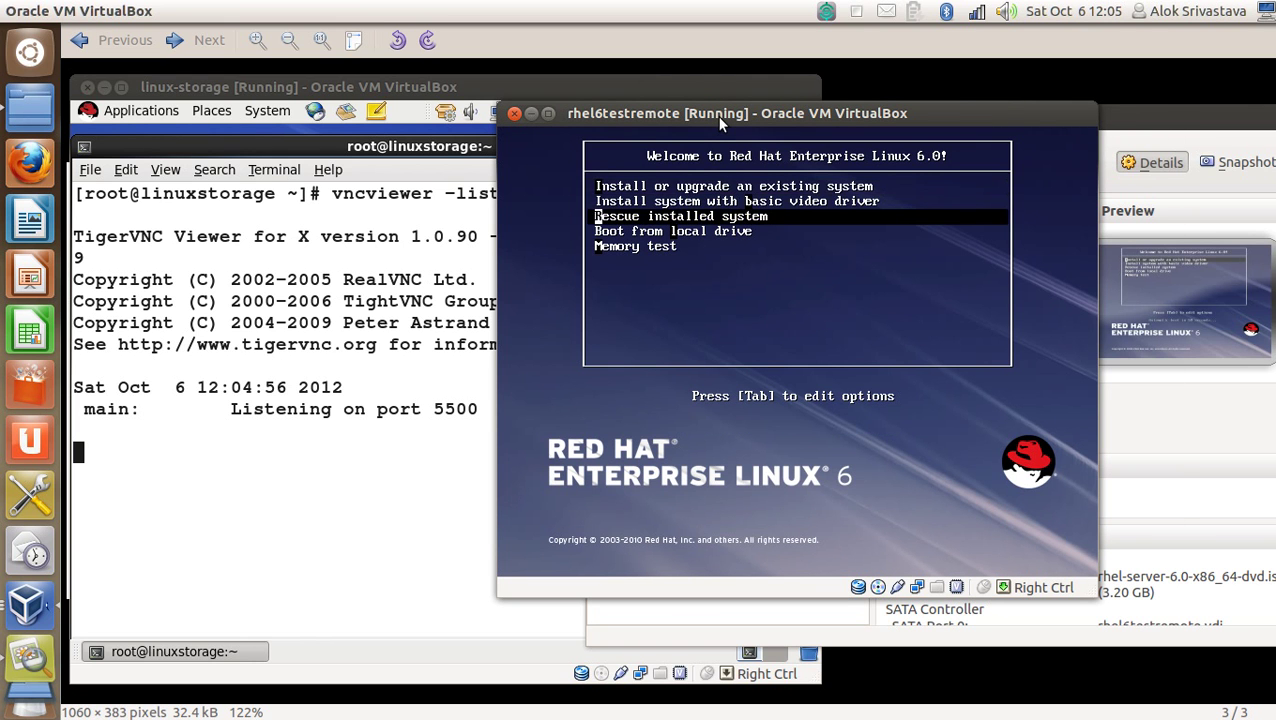
pyautogui.press('Up')
pyautogui.press('Up')
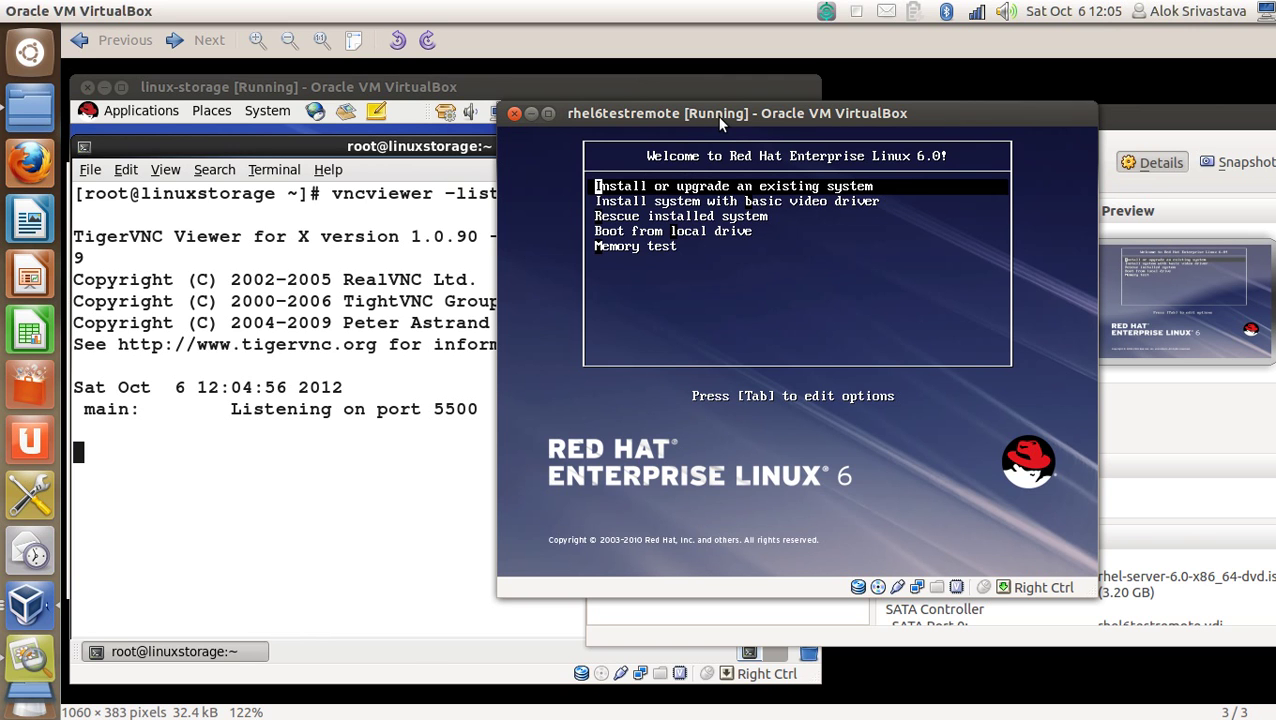
pyautogui.press('Tab')
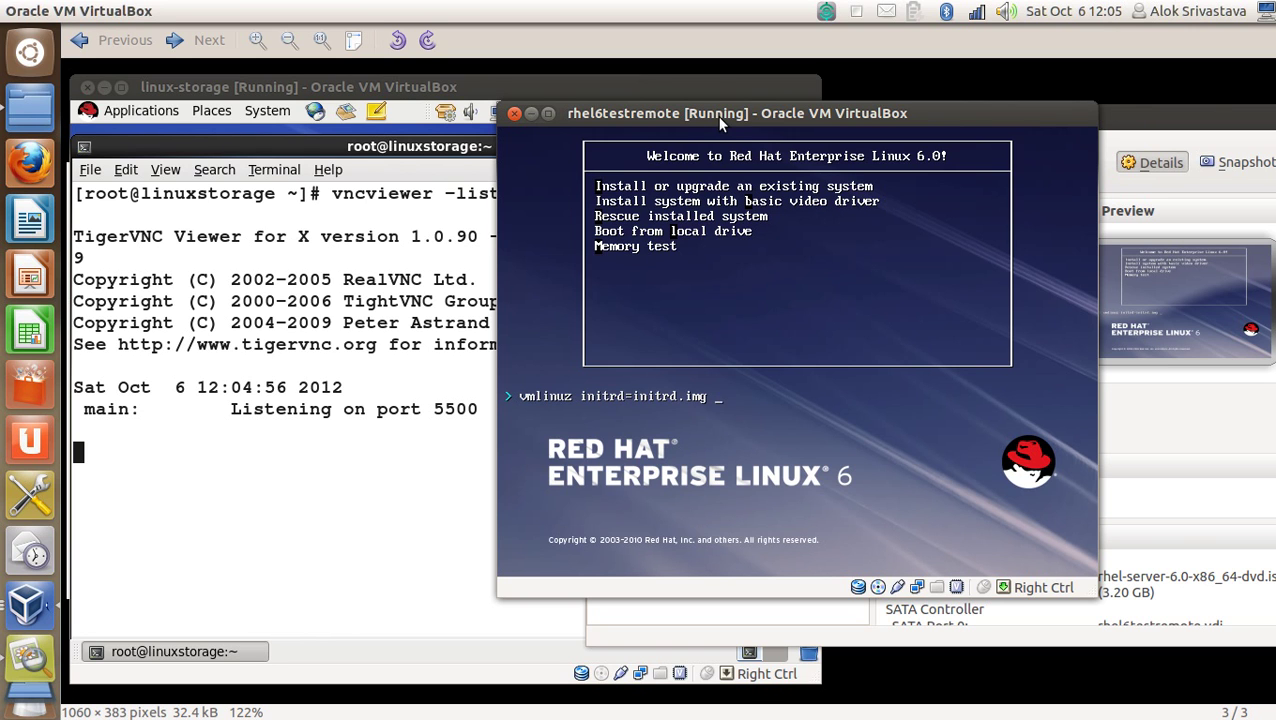
pyautogui.write('linux nv')
pyautogui.press('BackSpace')
pyautogui.press('BackSpace')
pyautogui.write('vnc cn')
pyautogui.press('BackSpace')
pyautogui.press('BackSpace')
# Stop the listening viewer on linux-storage and run ifconfig to list its addresses.
pyautogui.write('vnc')
pyautogui.click(451, 88)
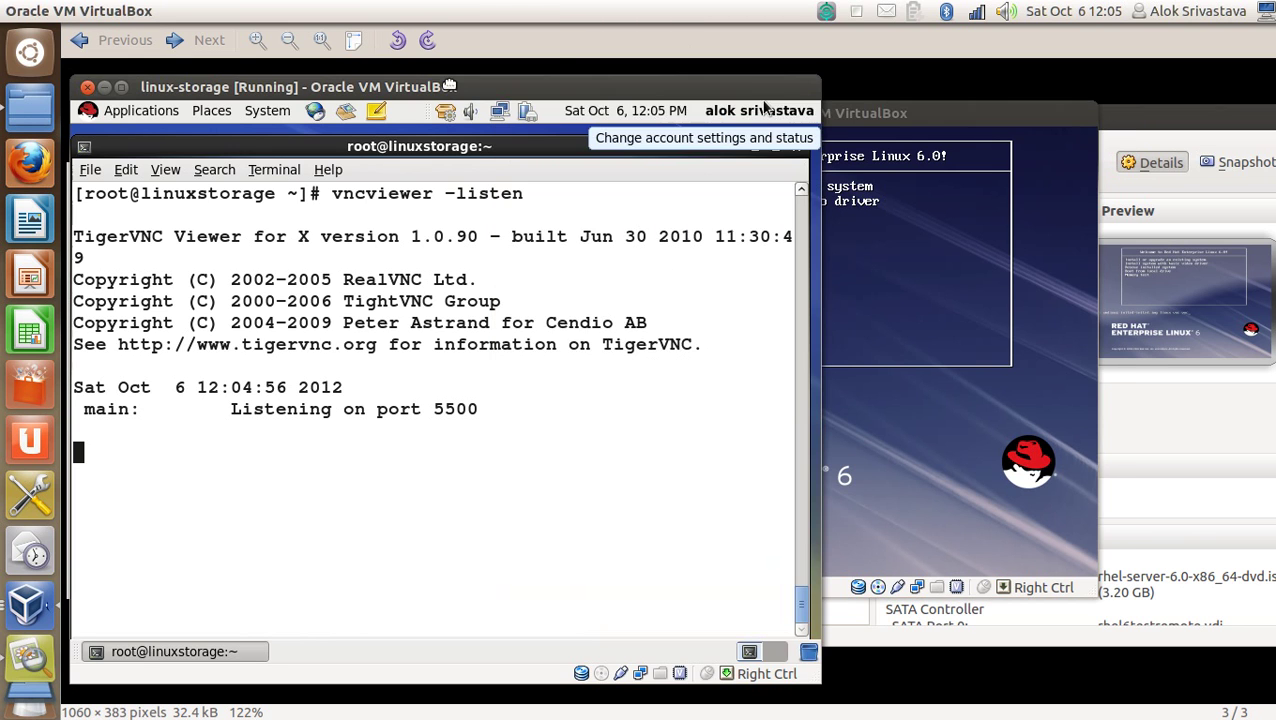
pyautogui.hotkey('ctrl', 'c')
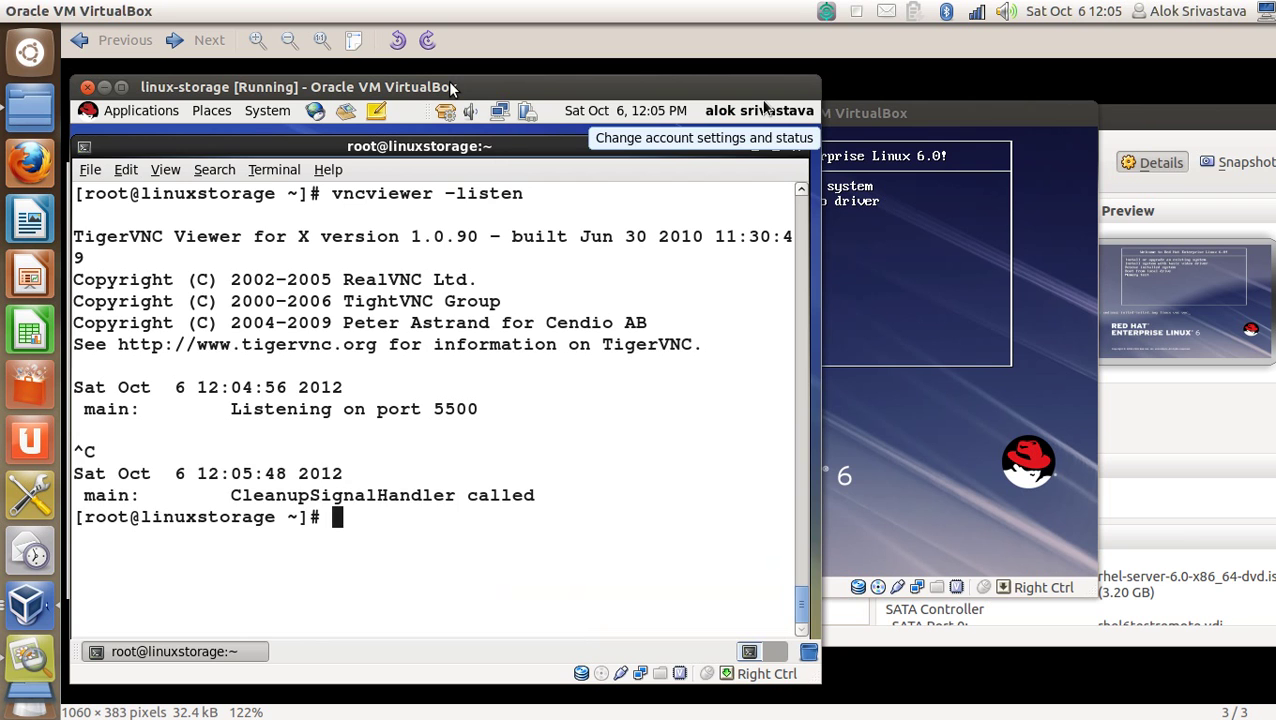
pyautogui.hotkey('ctrl', 'l')
pyautogui.write('ifconfig')
pyautogui.press('Return')
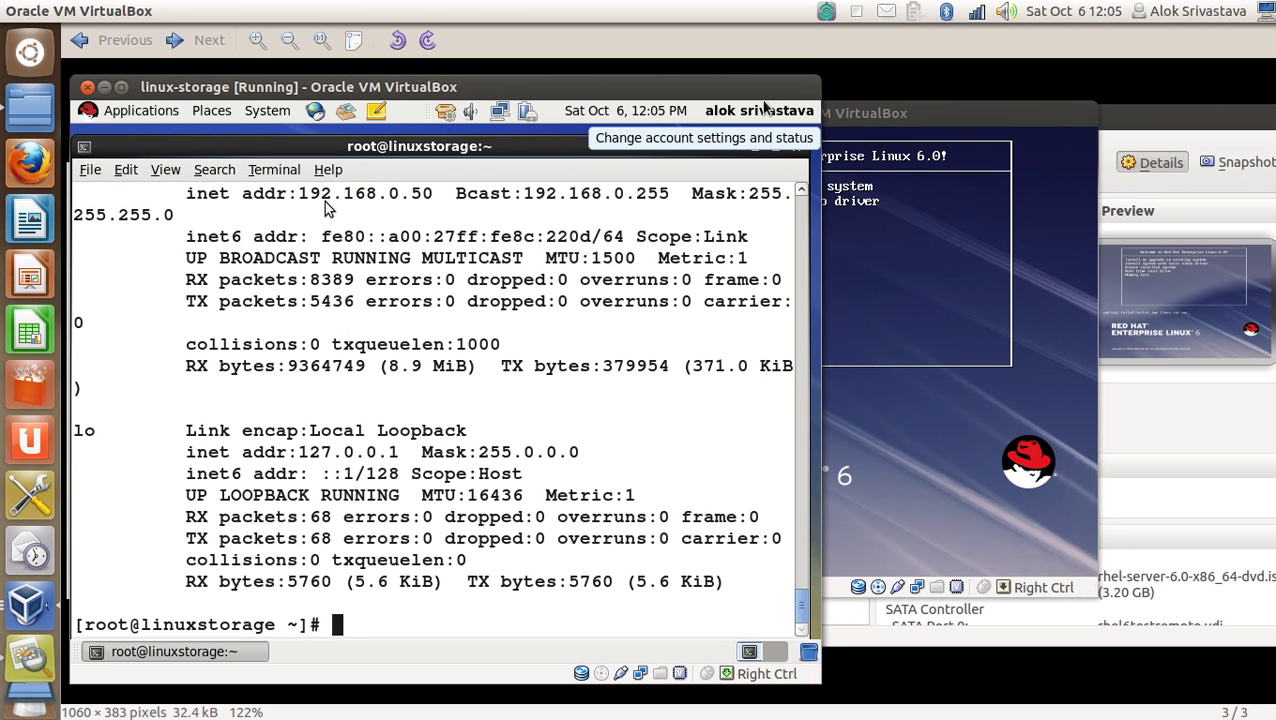
# Pick out the eth1 address 192.168.0.50 and rerun 'vncviewer -listen' on port 5500.
pyautogui.scroll(1, 305, 243)
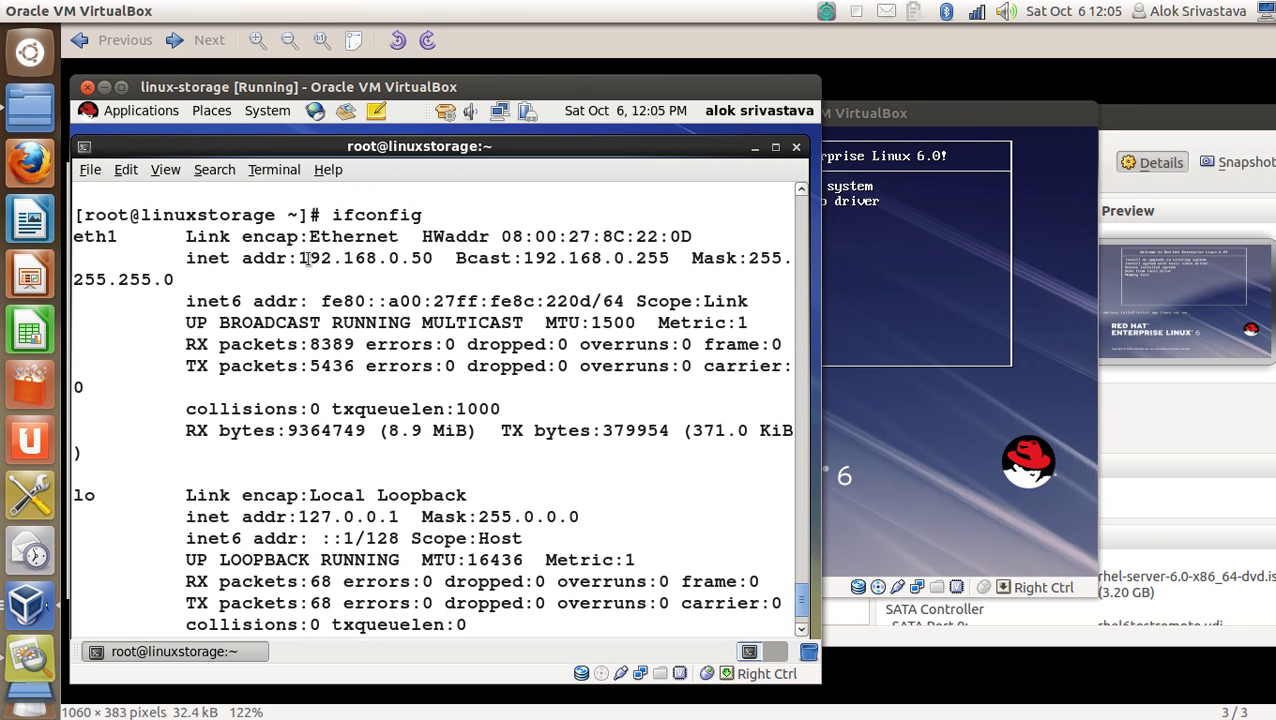
pyautogui.moveTo(299, 258); pyautogui.dragTo(428, 258)
pyautogui.doubleClick(380, 258)
pyautogui.click(300, 258)
pyautogui.hotkey('ctrl', 'l')
pyautogui.write('vncviewer -listen')
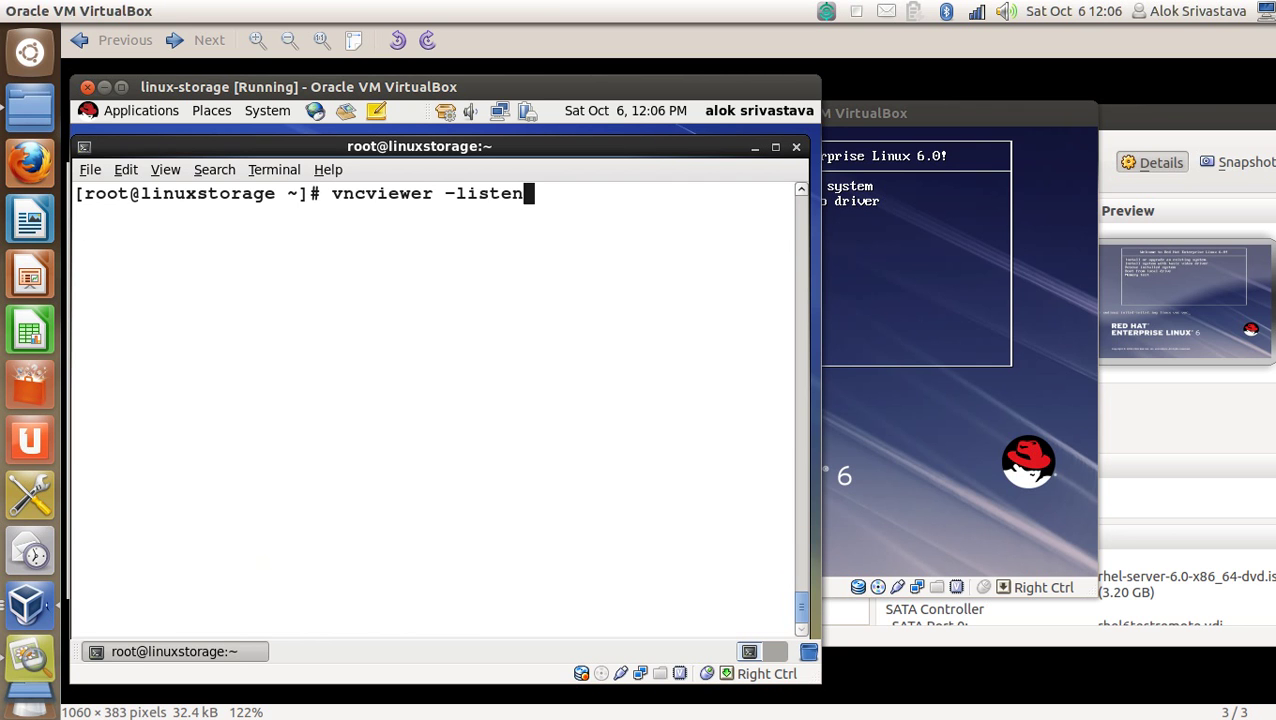
pyautogui.press('Return')
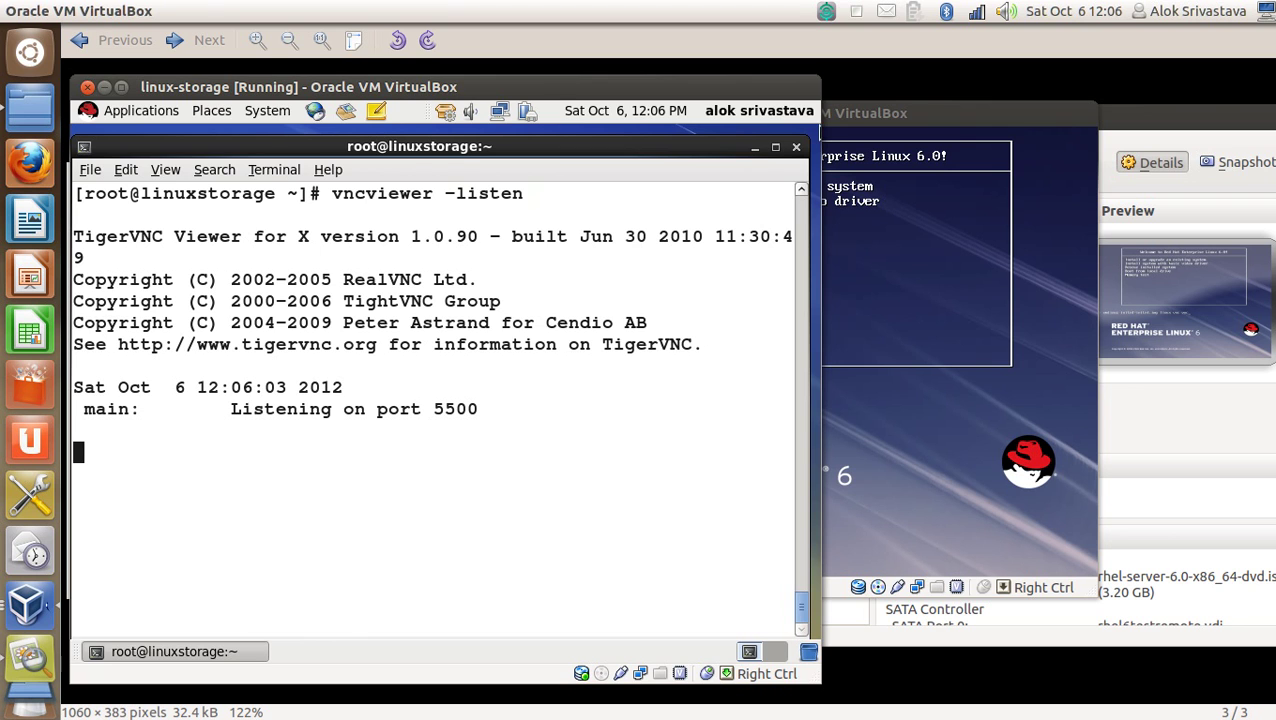
# Append vncconnect=192.168.0.50:5500 to the rhel6testremote installer boot line.
pyautogui.click(900, 115)
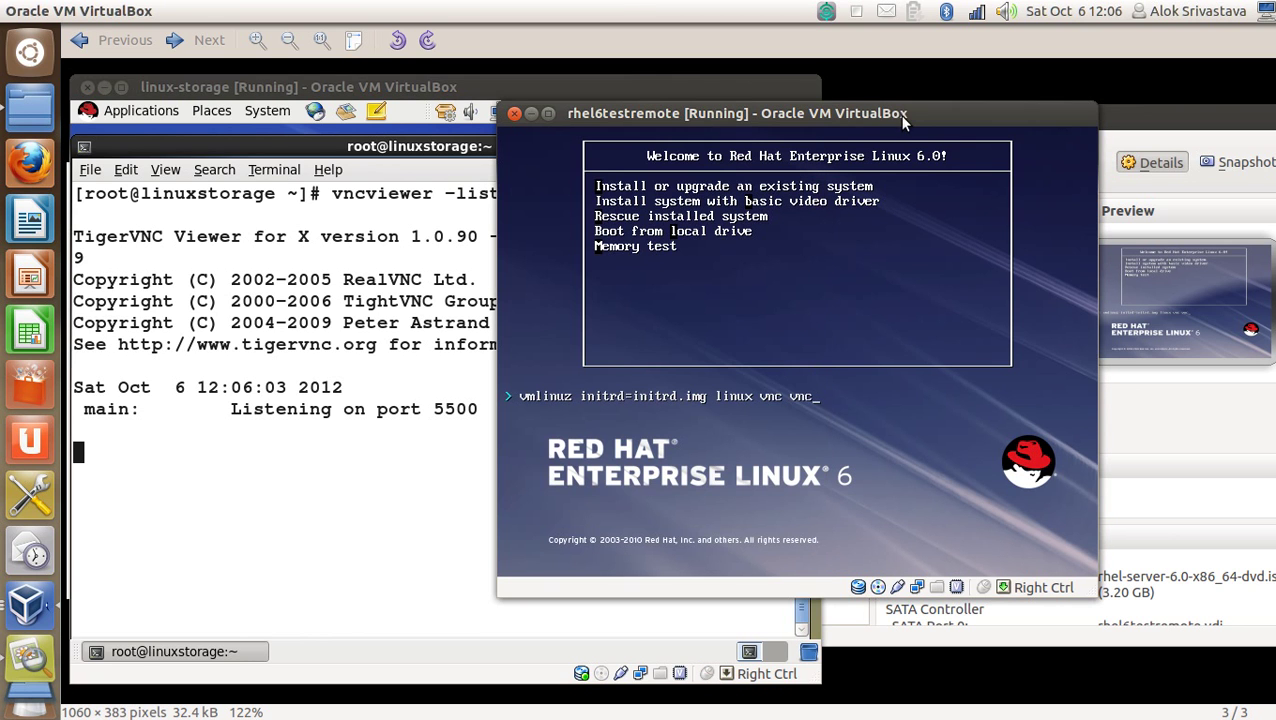
pyautogui.press('BackSpace')
pyautogui.press('BackSpace')
pyautogui.press('BackSpace')
pyautogui.write('vncconnect=192.16')
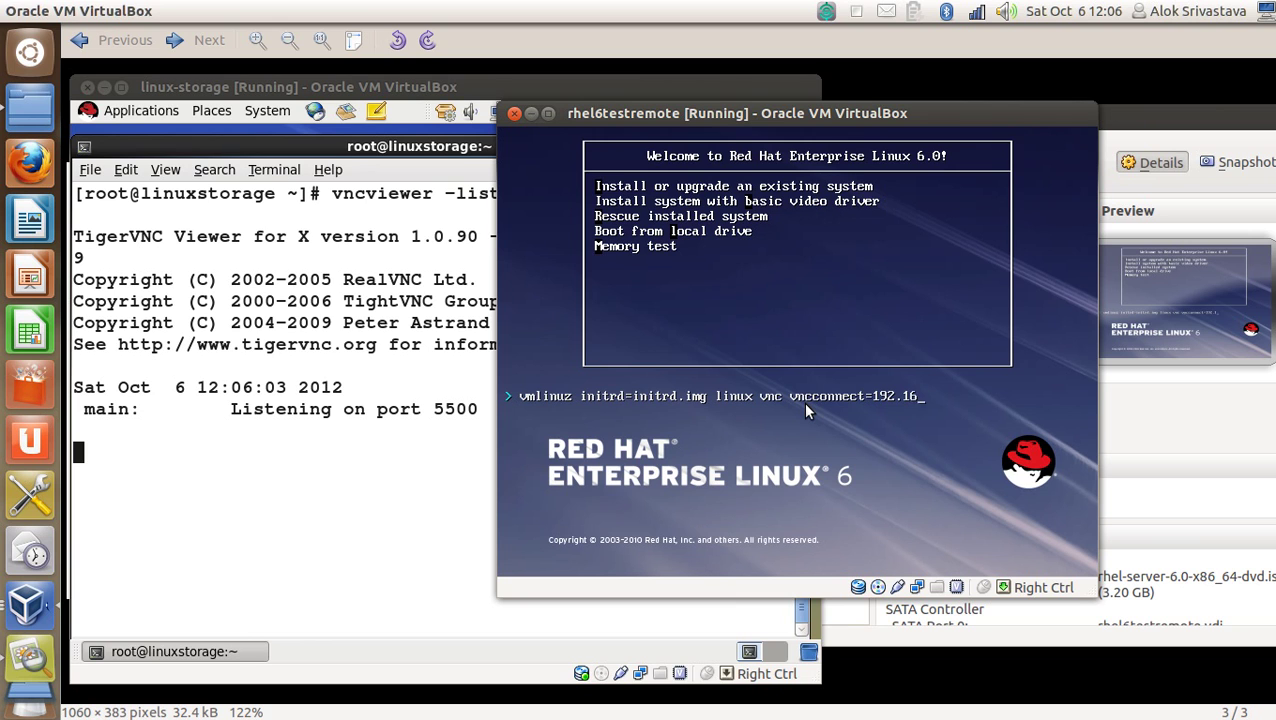
pyautogui.write('8.0.50:5500')
pyautogui.hotkey('alt', 'Tab')
# Check the VNC installation diagram in Image Viewer, then return to the installer VM.
pyautogui.hotkey('alt', 'Tab')
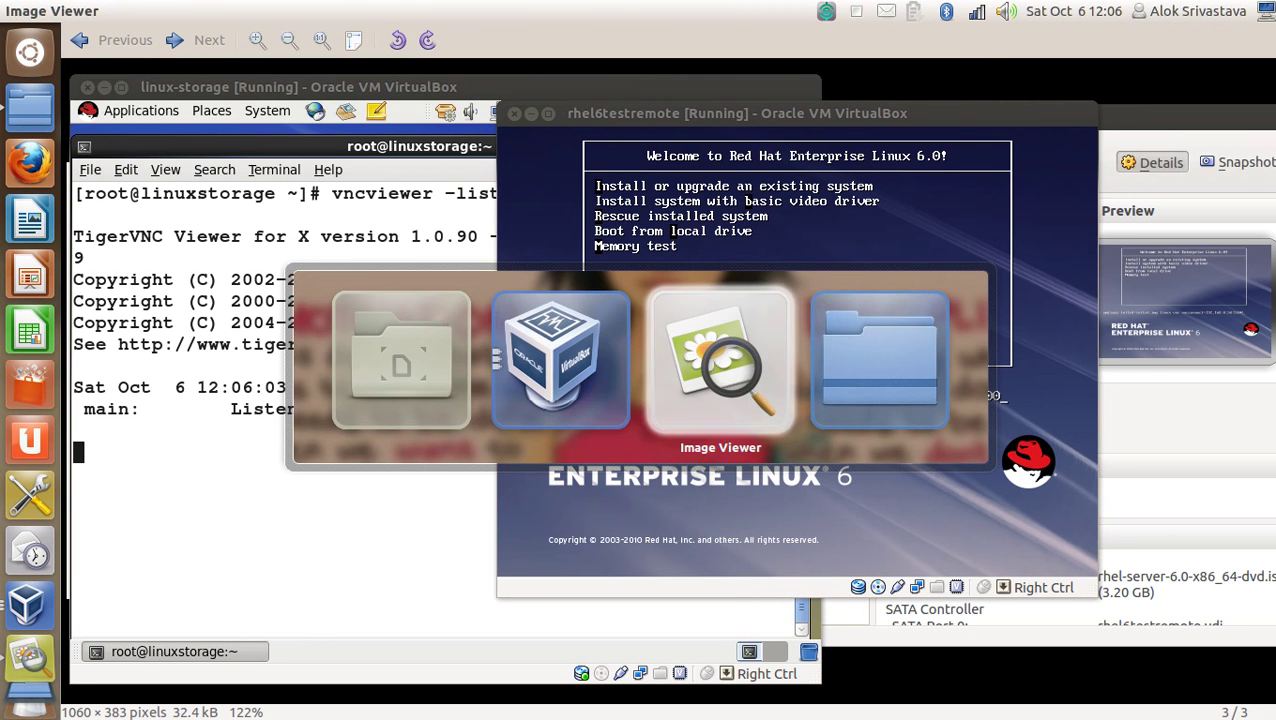
pyautogui.hotkey('alt', 'Tab')
pyautogui.hotkey('alt', 'Tab')
pyautogui.hotkey('alt', 'Tab')
pyautogui.hotkey('alt', 'Tab')
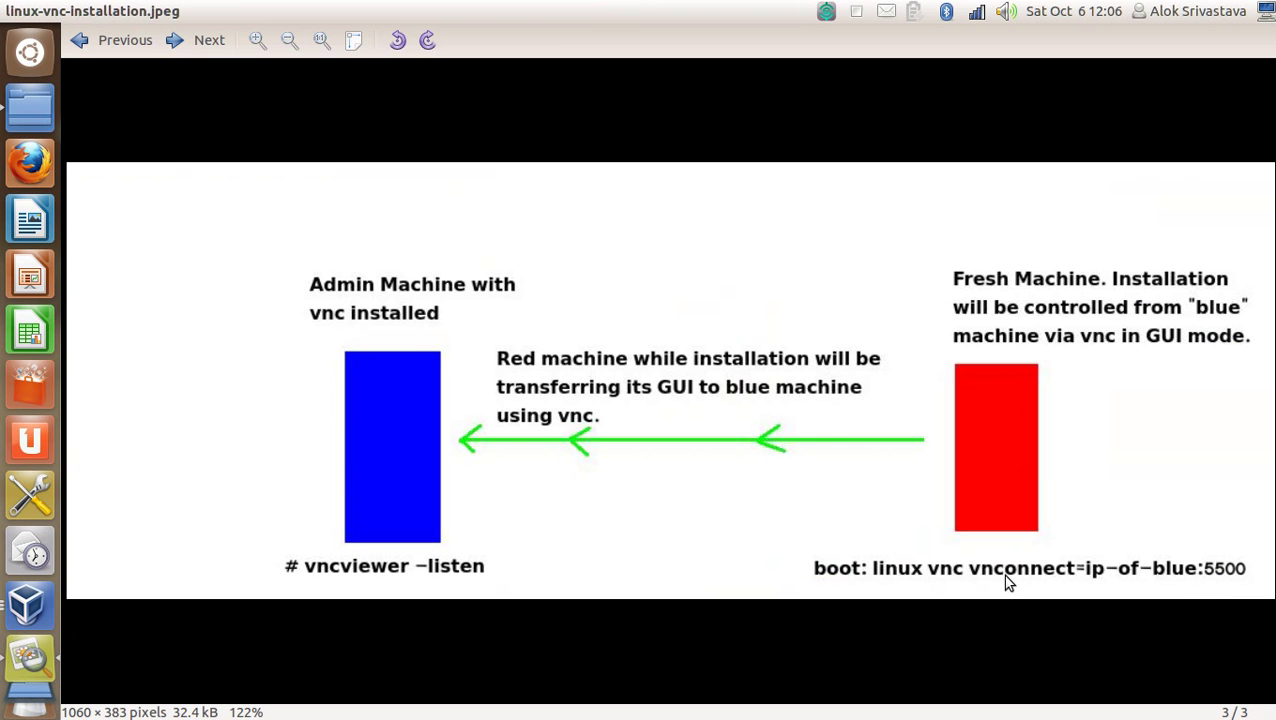
pyautogui.hotkey('alt', 'Tab')
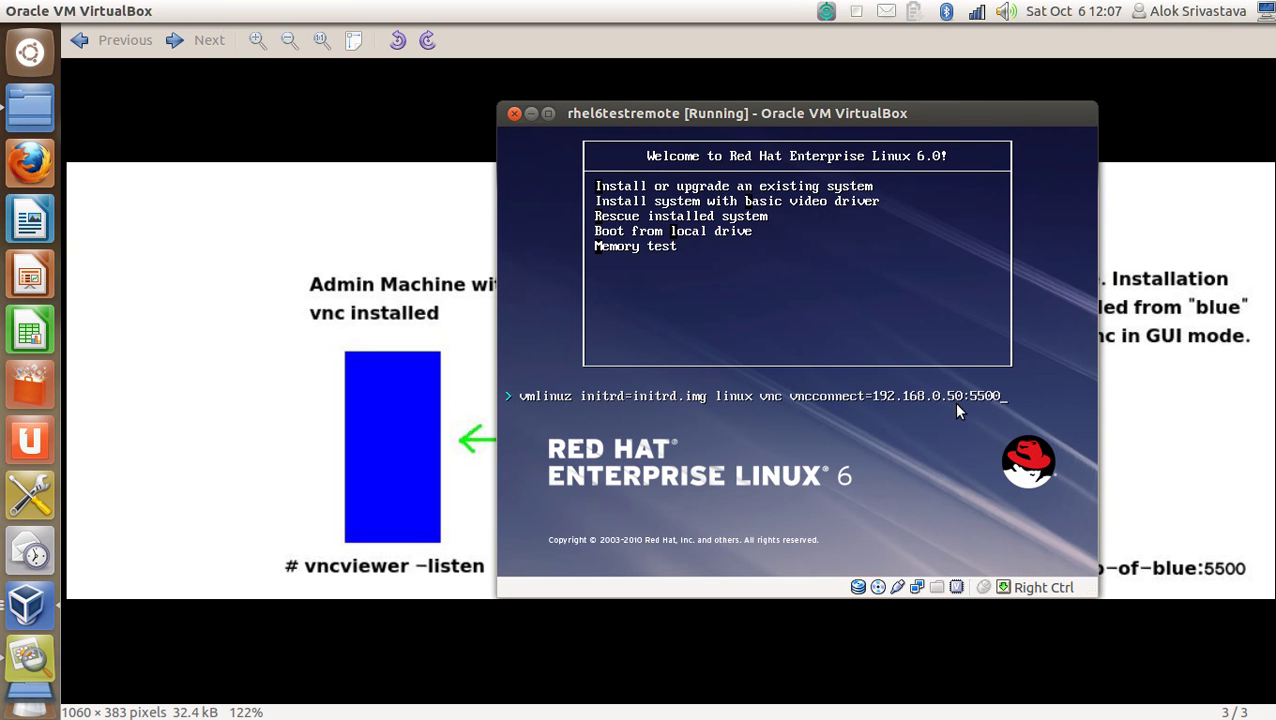
# Boot the installer with the VNC options, close the diagram viewer and move the VM window aside.
pyautogui.press('Return')
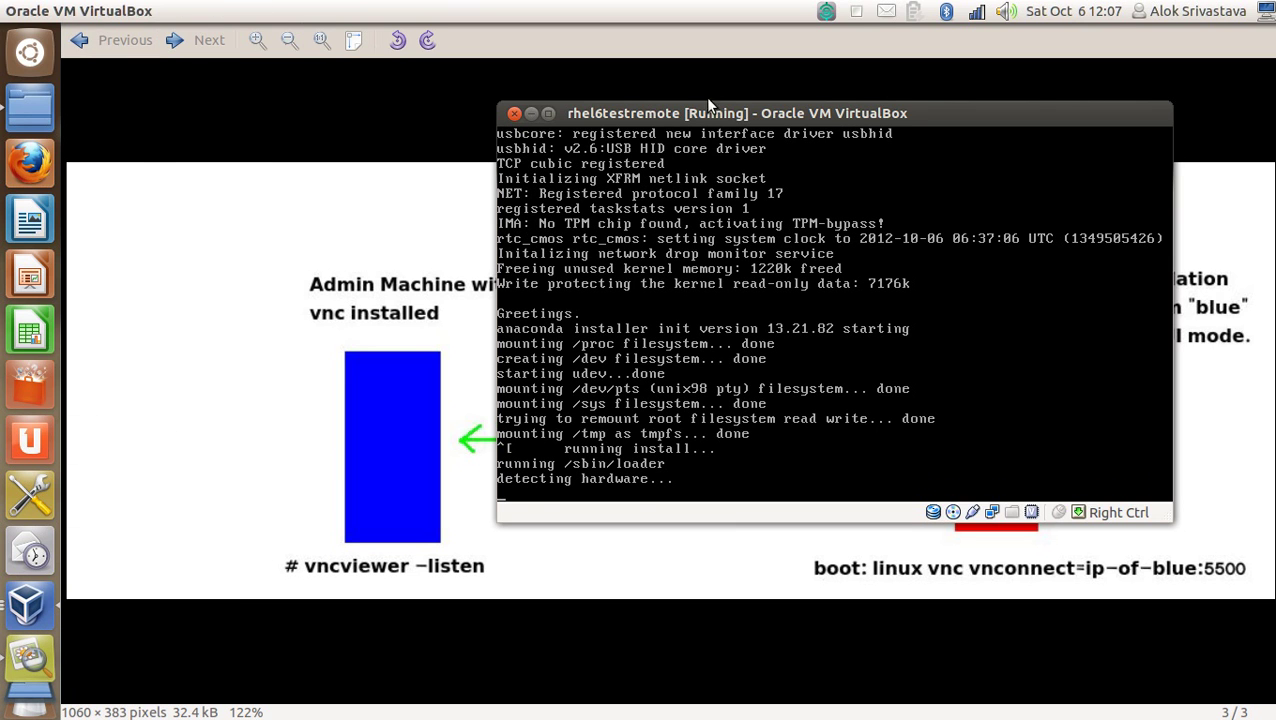
pyautogui.moveTo(709, 115); pyautogui.dragTo(755, 104)
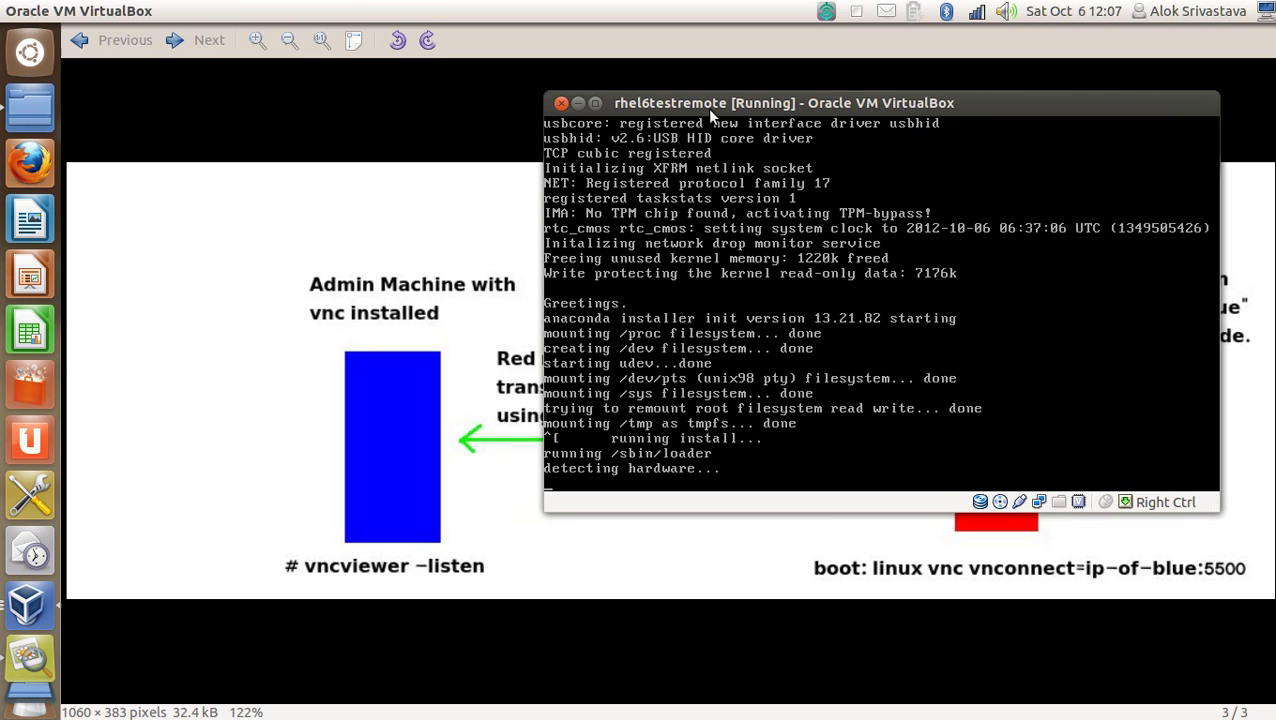
pyautogui.click(535, 36)
pyautogui.click(31, 11)
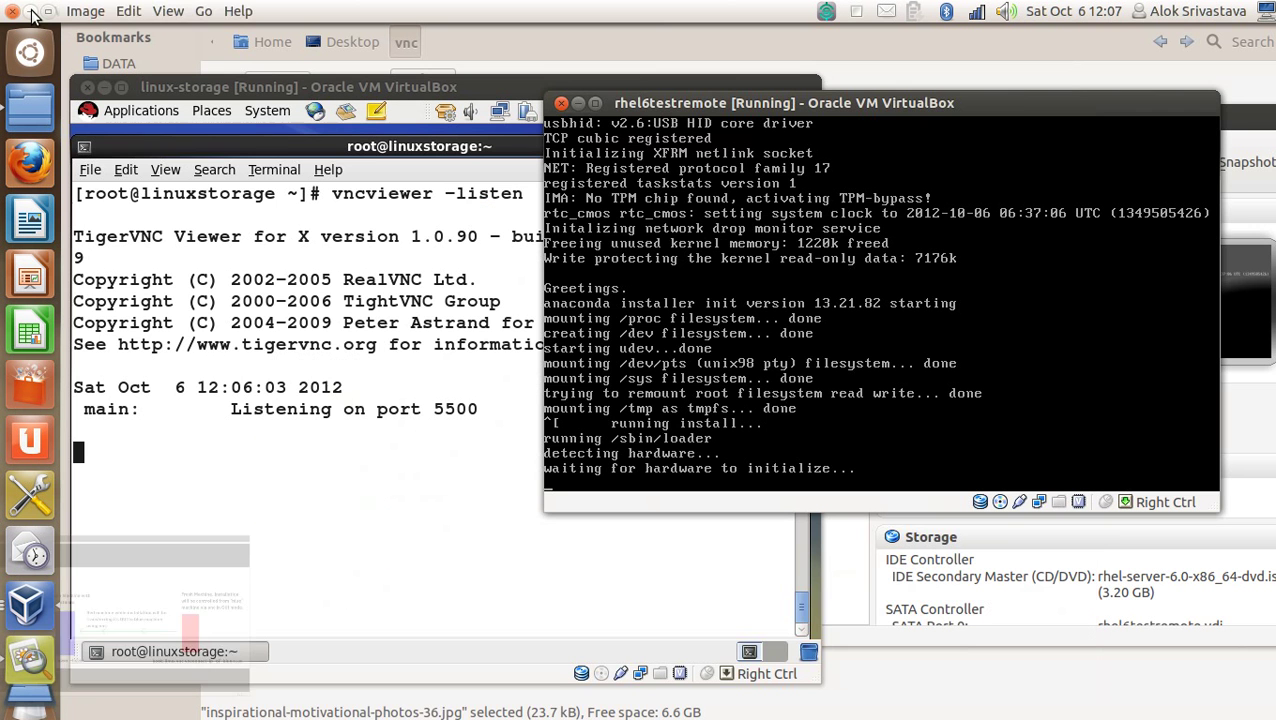
pyautogui.moveTo(750, 103); pyautogui.dragTo(853, 132)
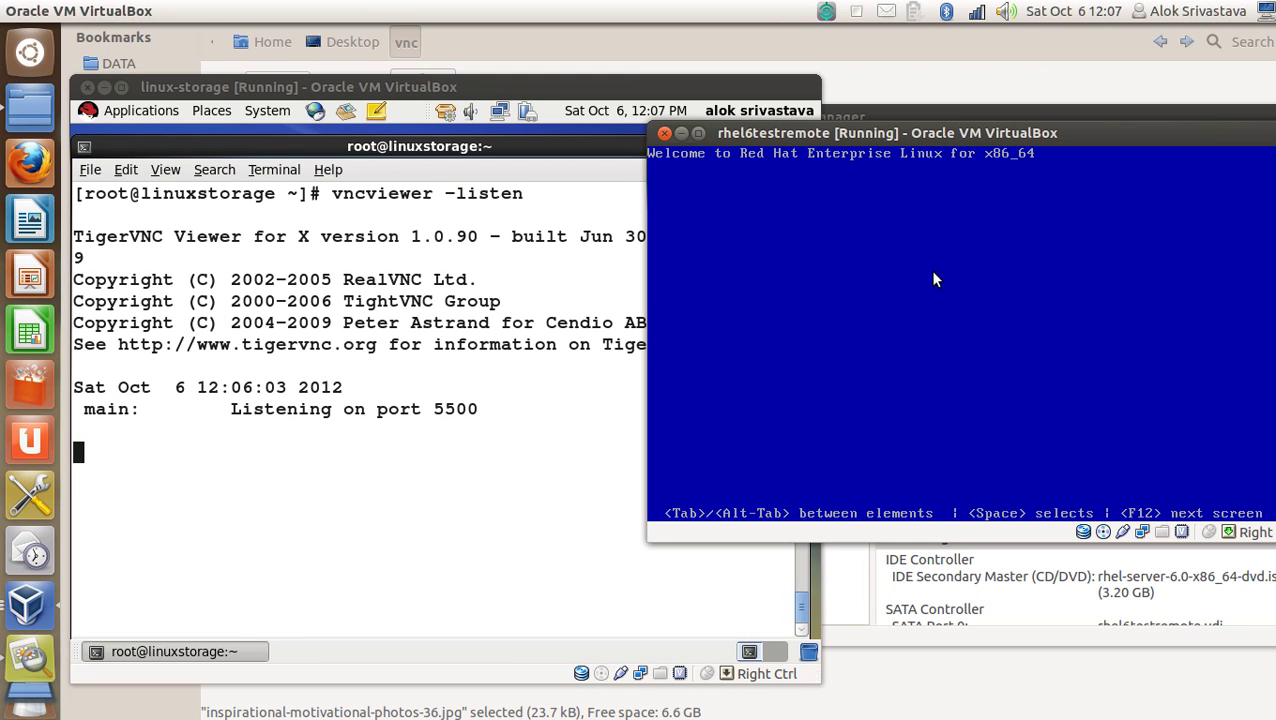
# Choose Skip at the Disc Found media-test prompt so the installer connects over VNC.
pyautogui.press('Tab')
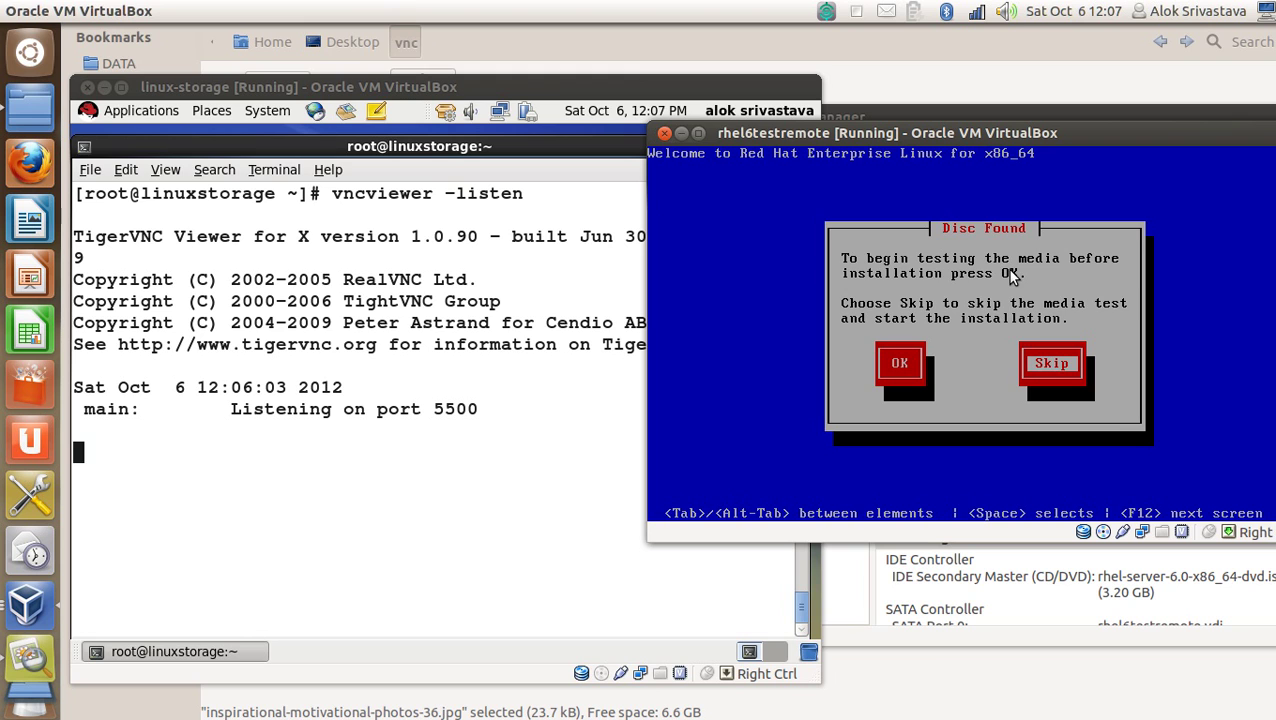
pyautogui.press('Return')
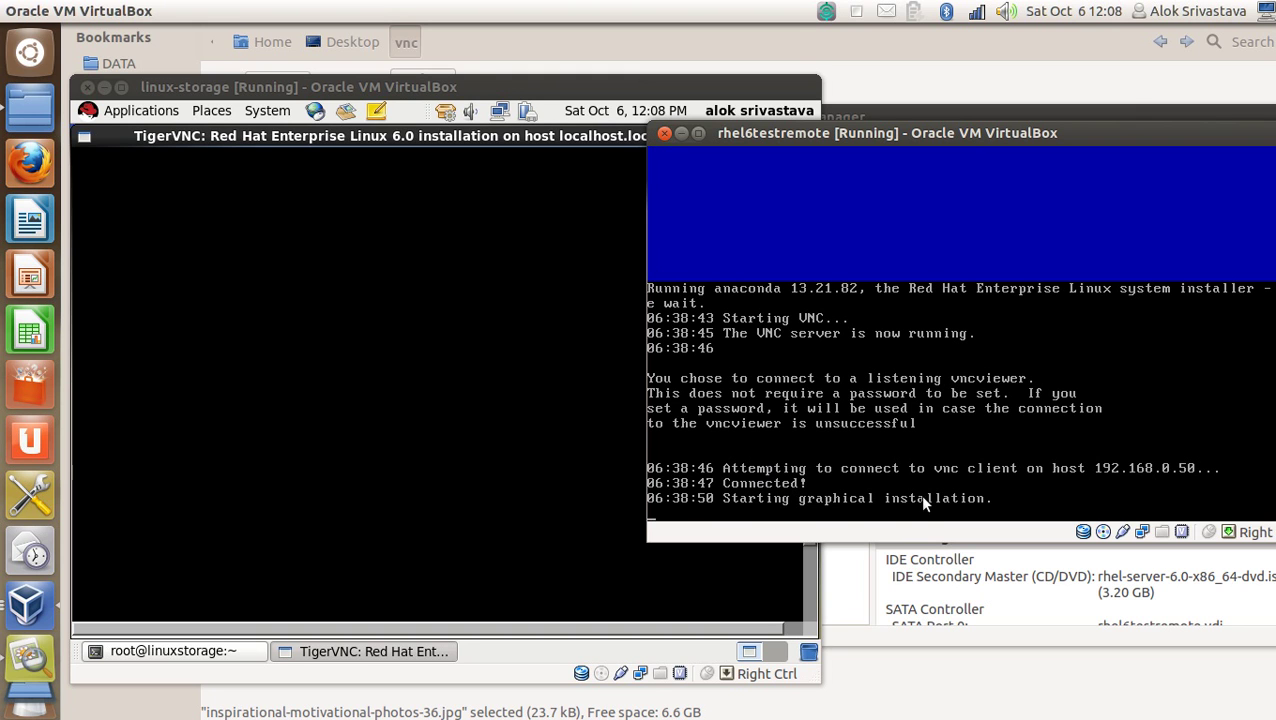
# Raise the linux-storage window showing the TigerVNC installer splash and move the installer console right.
pyautogui.click(466, 90)
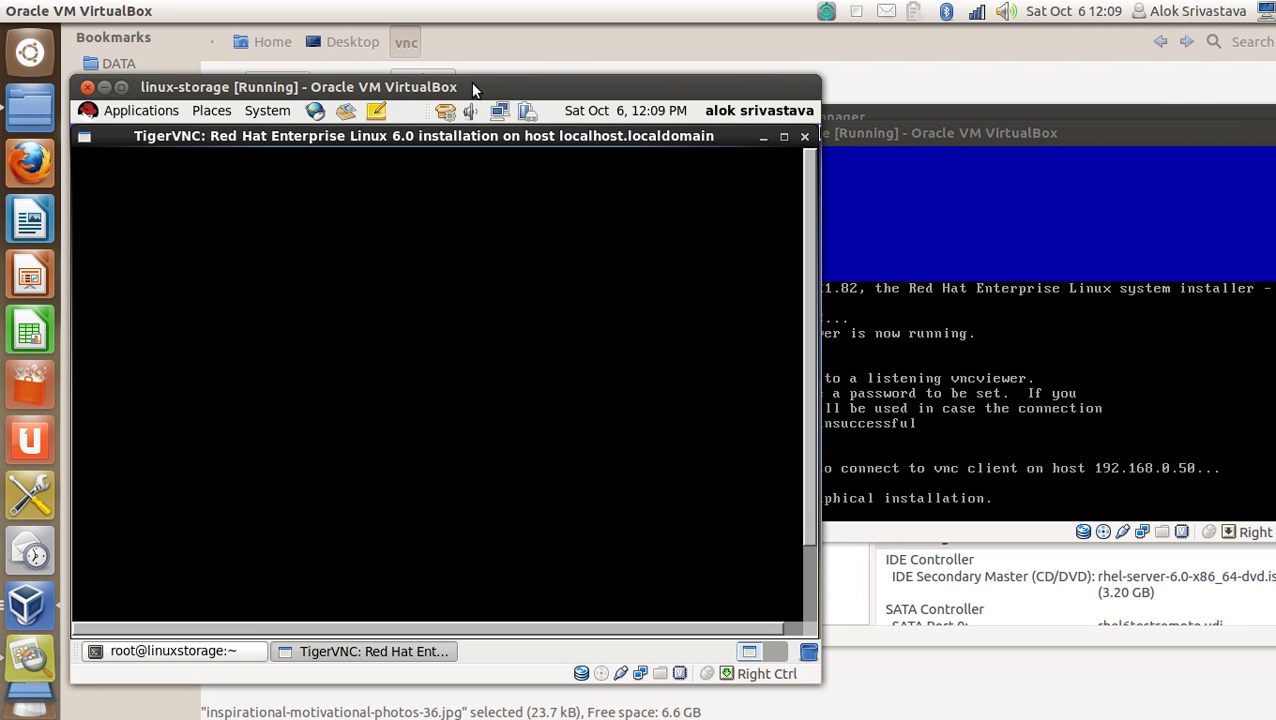
pyautogui.moveTo(472, 84); pyautogui.dragTo(464, 86)
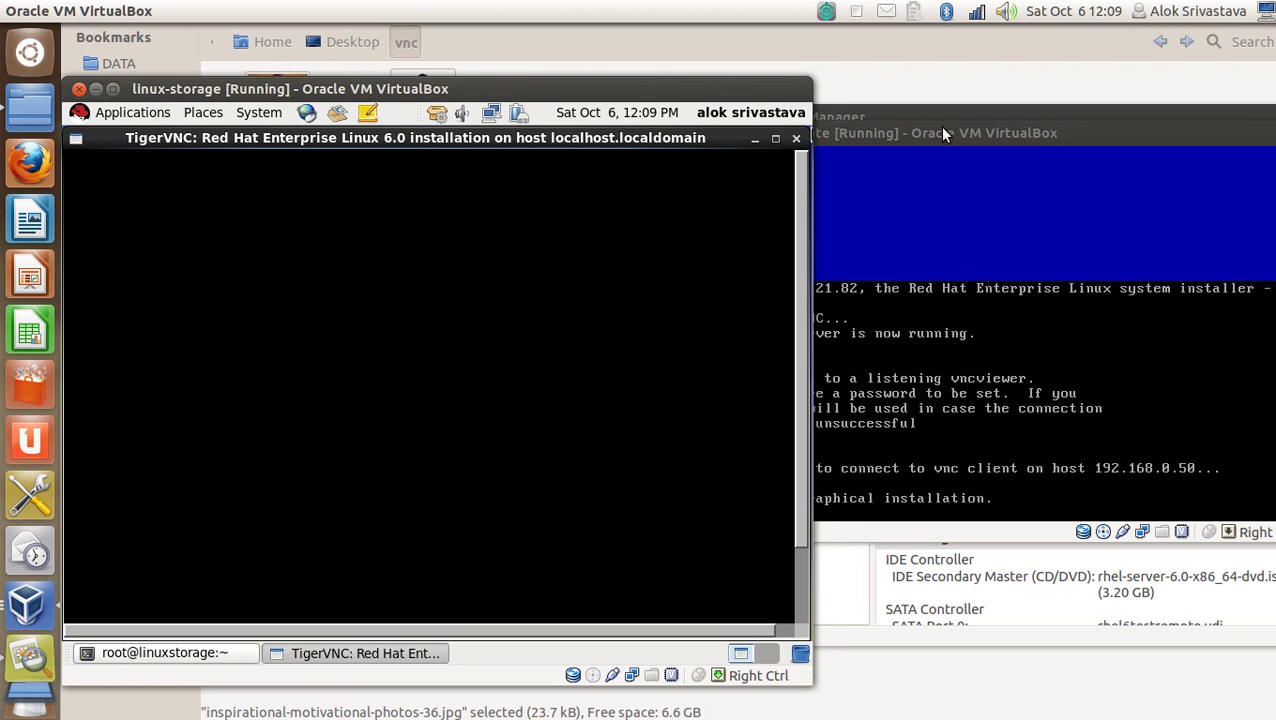
pyautogui.moveTo(943, 133); pyautogui.dragTo(1110, 132)
pyautogui.click(549, 87)
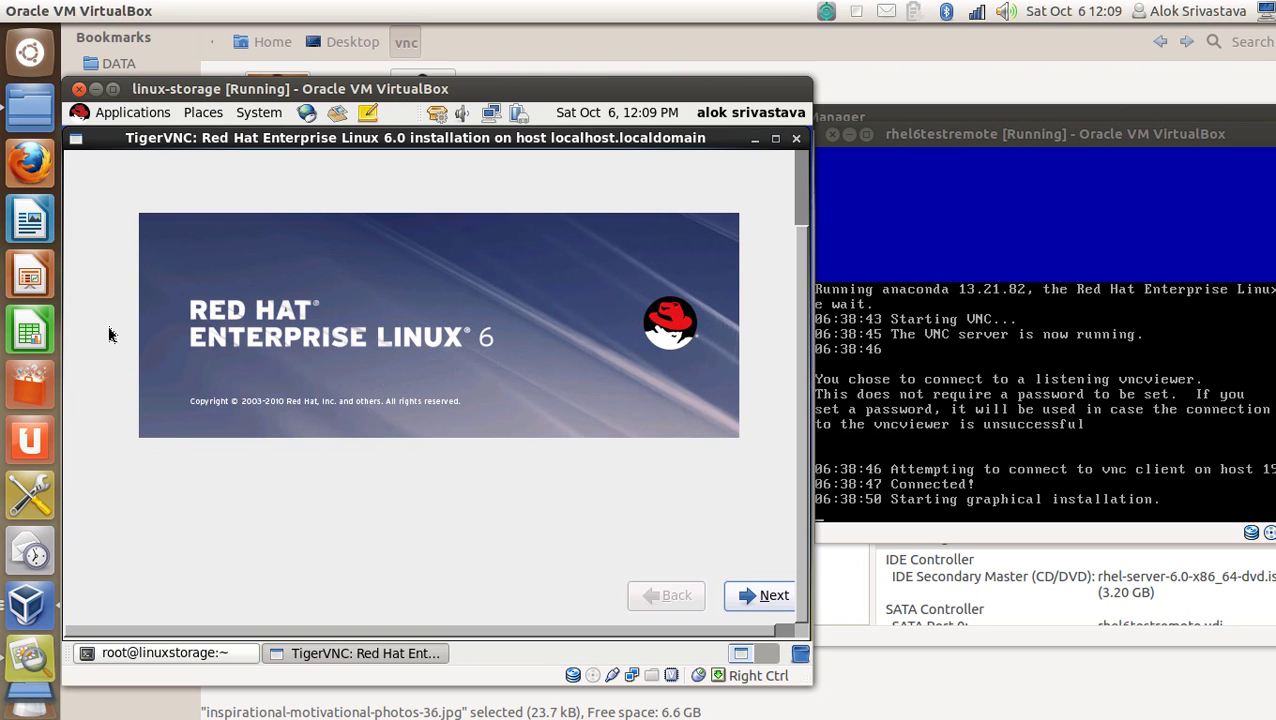
# Get past the welcome splash, keeping English as the language and U.S. English as the keyboard.
pyautogui.click(763, 596)
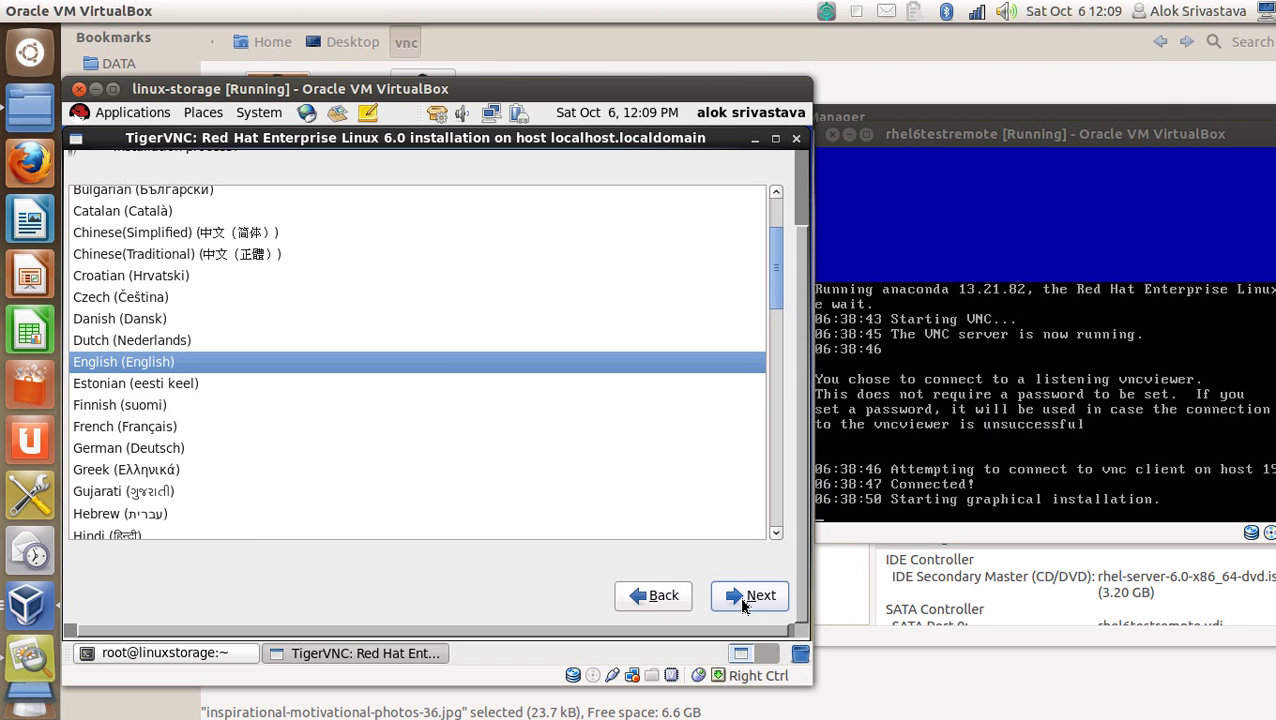
pyautogui.click(742, 603)
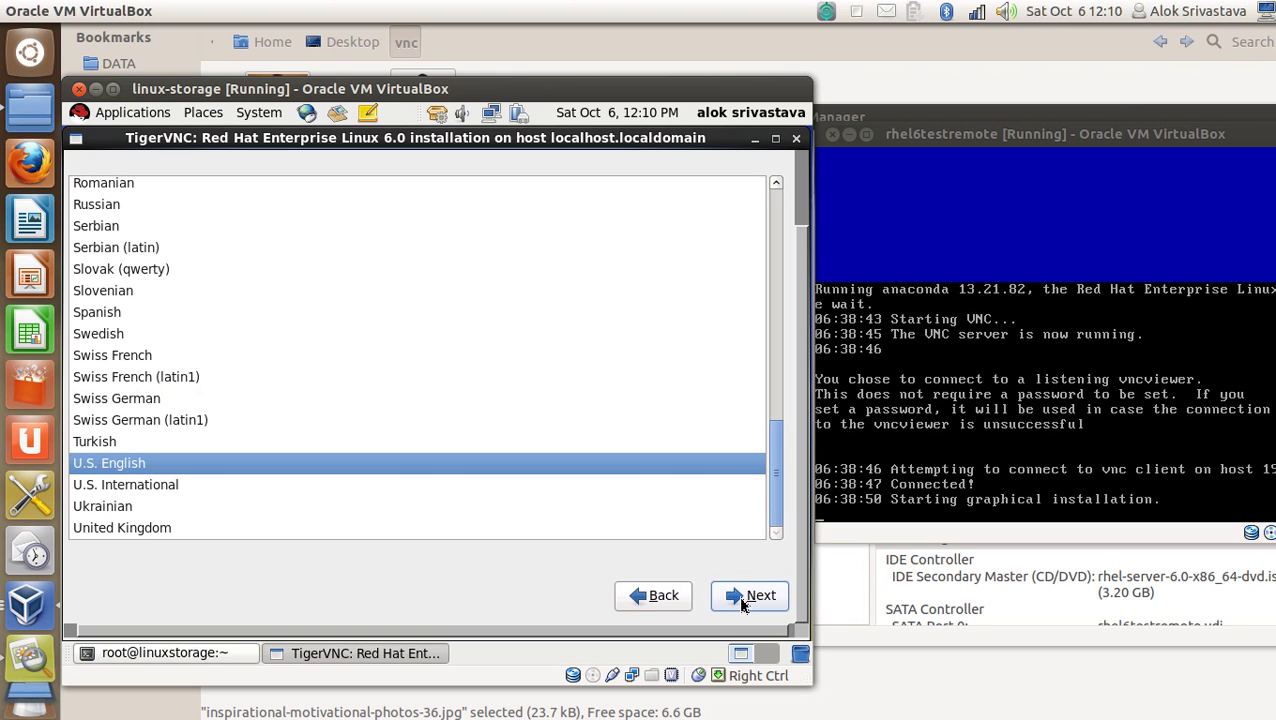
pyautogui.click(741, 601)
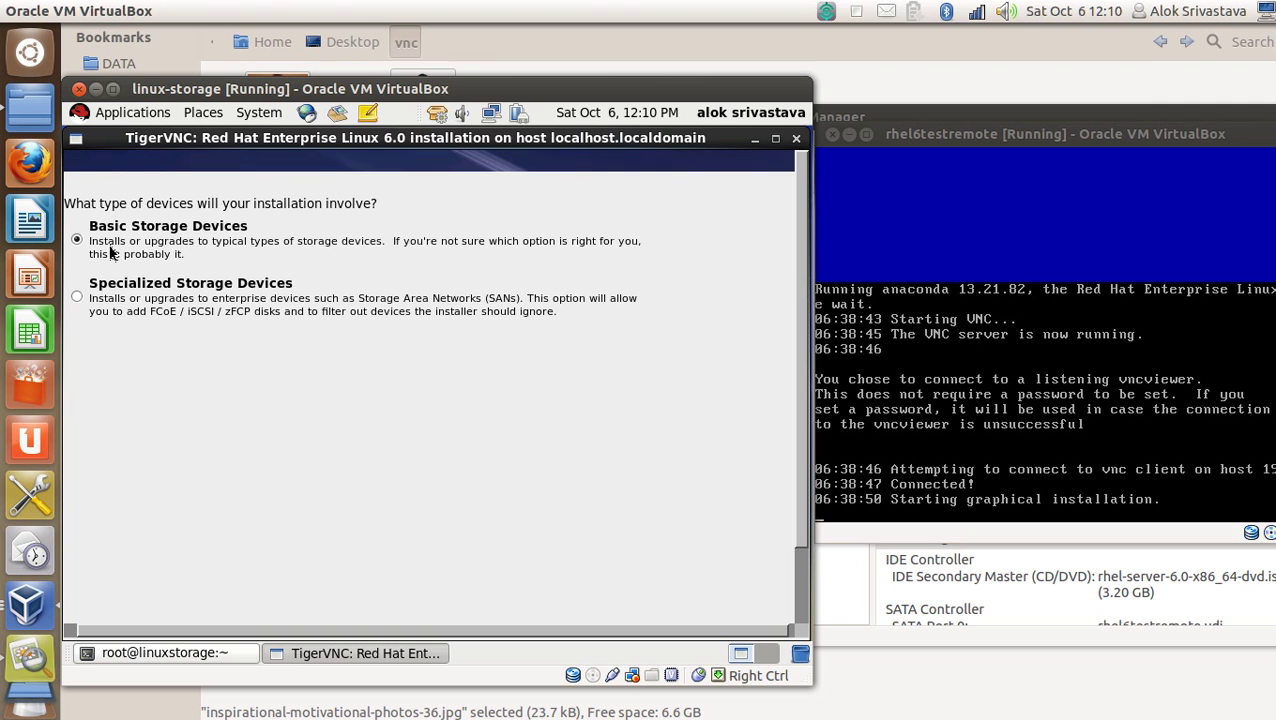
# Proceed with Basic Storage Devices and choose Re-initialize all in the drive warning.
pyautogui.scroll(-2, 798, 308)
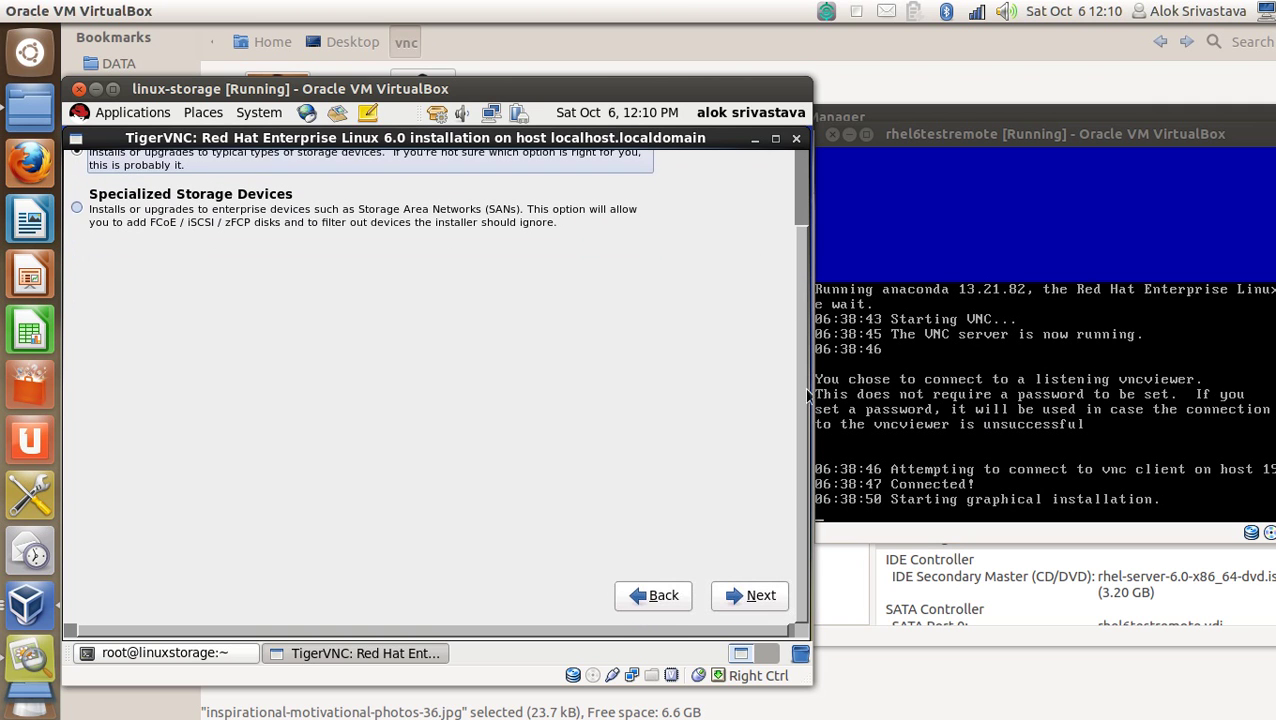
pyautogui.click(757, 600)
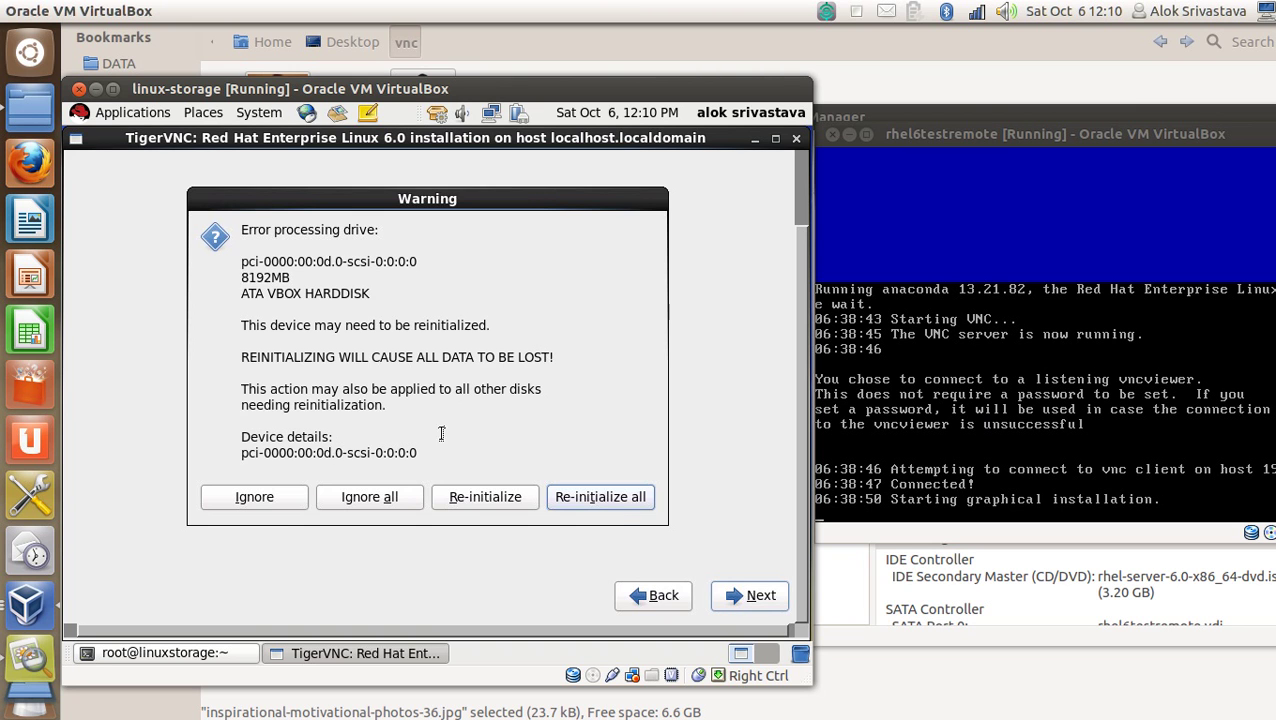
pyautogui.click(614, 499)
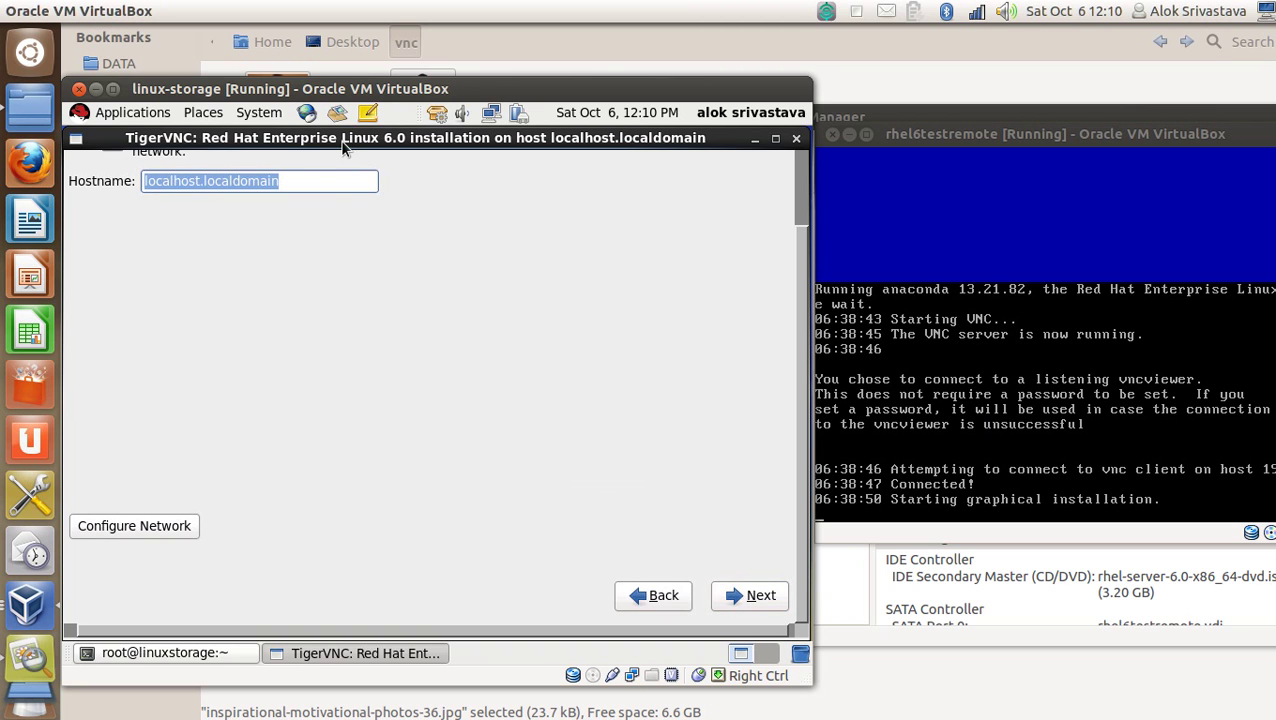
# Replace the default hostname with testonlinux and confirm it.
pyautogui.click(294, 179)
pyautogui.press('BackSpace')
pyautogui.press('BackSpace')
pyautogui.press('BackSpace')
pyautogui.press('BackSpace')
pyautogui.press('BackSpace')
pyautogui.press('BackSpace')
pyautogui.press('BackSpace')
pyautogui.press('BackSpace')
pyautogui.press('BackSpace')
pyautogui.press('BackSpace')
pyautogui.press('BackSpace')
pyautogui.press('BackSpace')
pyautogui.press('BackSpace')
pyautogui.press('BackSpace')
pyautogui.press('BackSpace')
pyautogui.press('BackSpace')
pyautogui.press('BackSpace')
pyautogui.press('BackSpace')
pyautogui.press('BackSpace')
pyautogui.press('BackSpace')
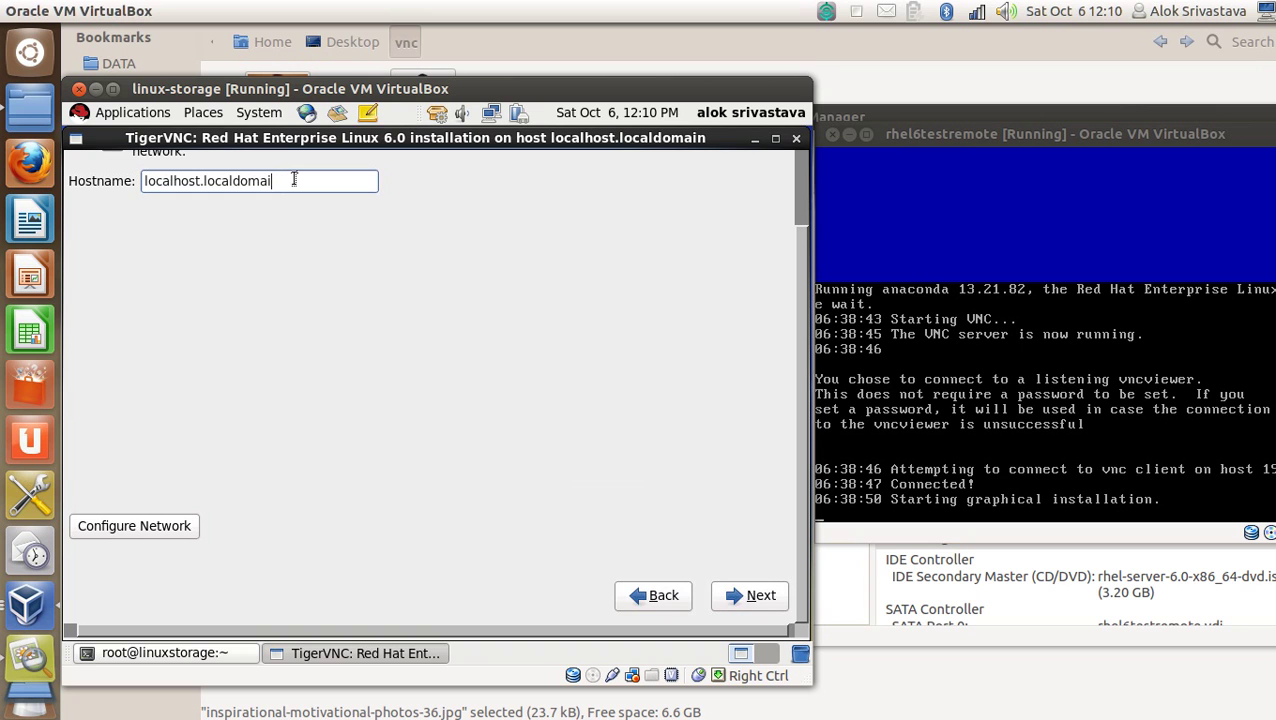
pyautogui.write('test')
pyautogui.press('BackSpace')
pyautogui.press('BackSpace')
pyautogui.press('BackSpace')
pyautogui.press('BackSpace')
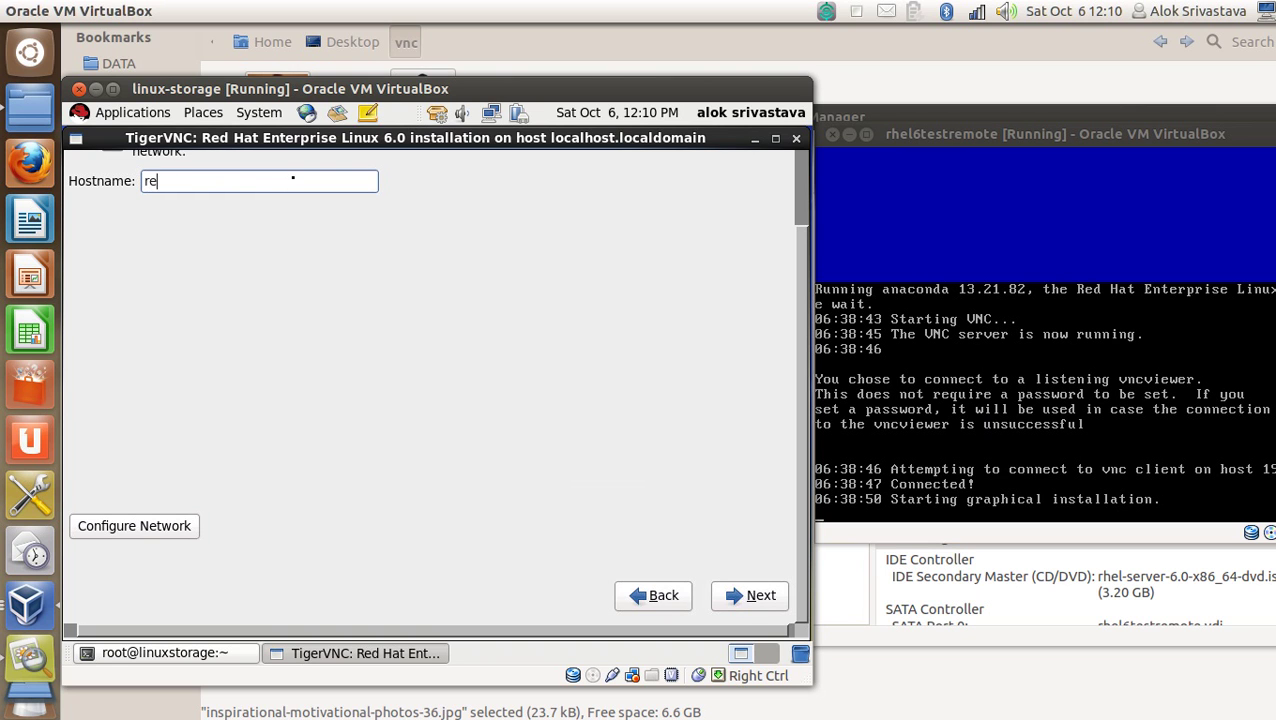
pyautogui.write('testonlinux')
pyautogui.click(770, 597)
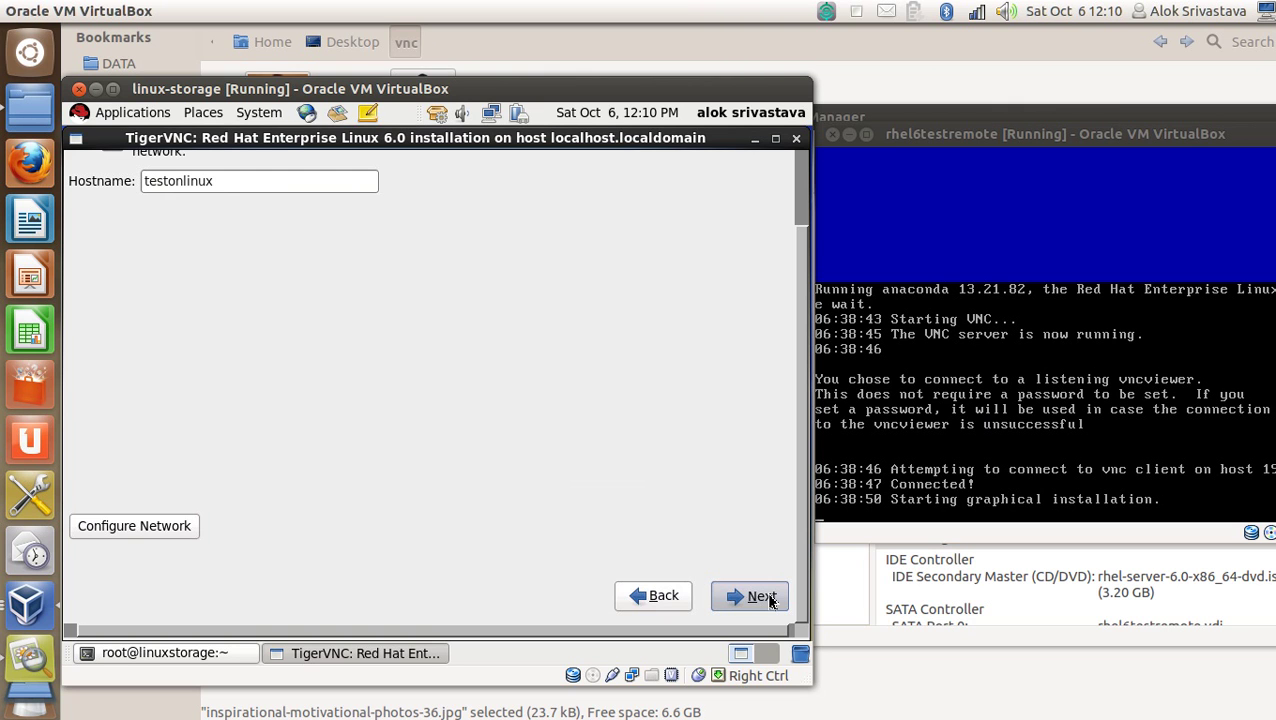
# Set the time zone to Asia/Kolkata by picking Kolkata on the world map.
pyautogui.click(760, 597)
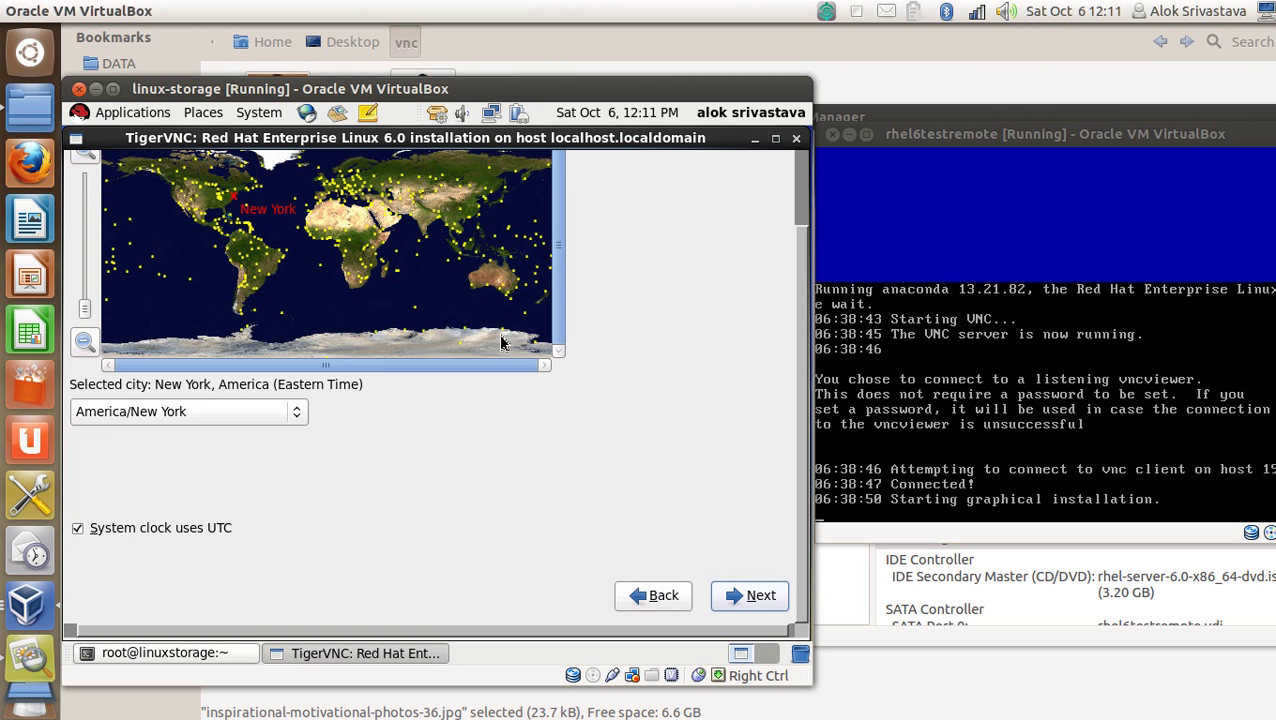
pyautogui.click(440, 228)
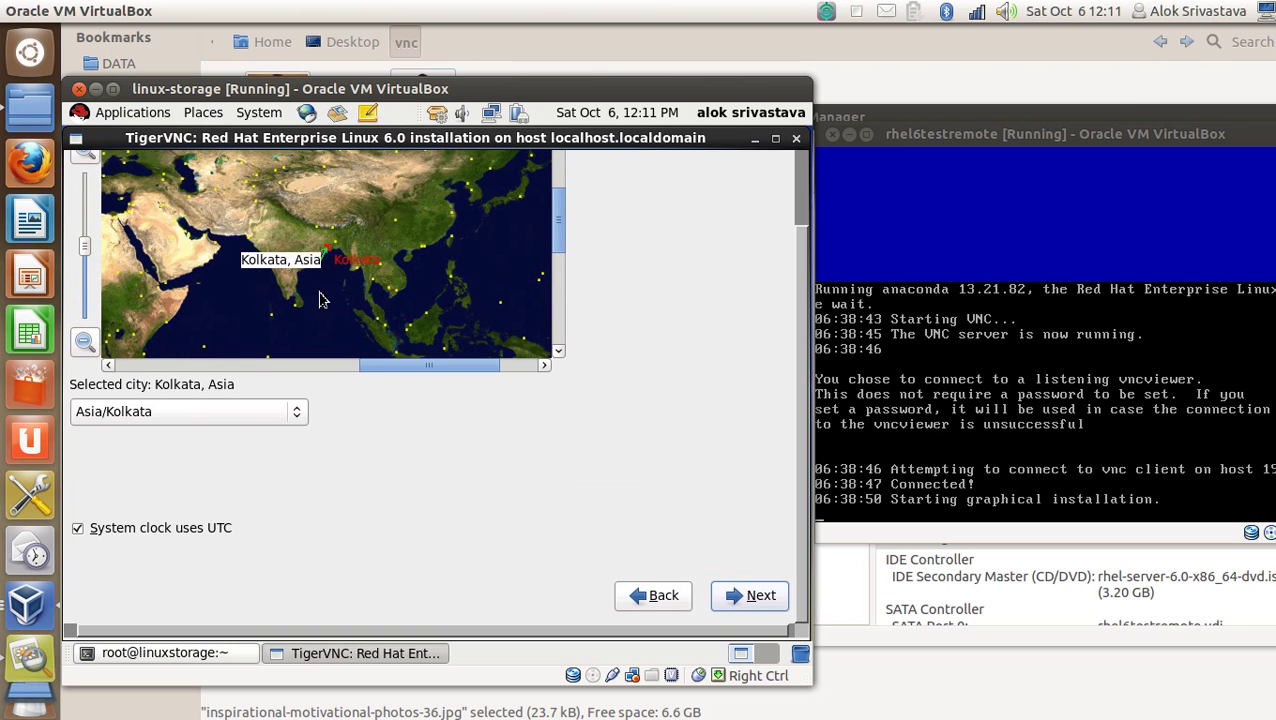
pyautogui.click(760, 604)
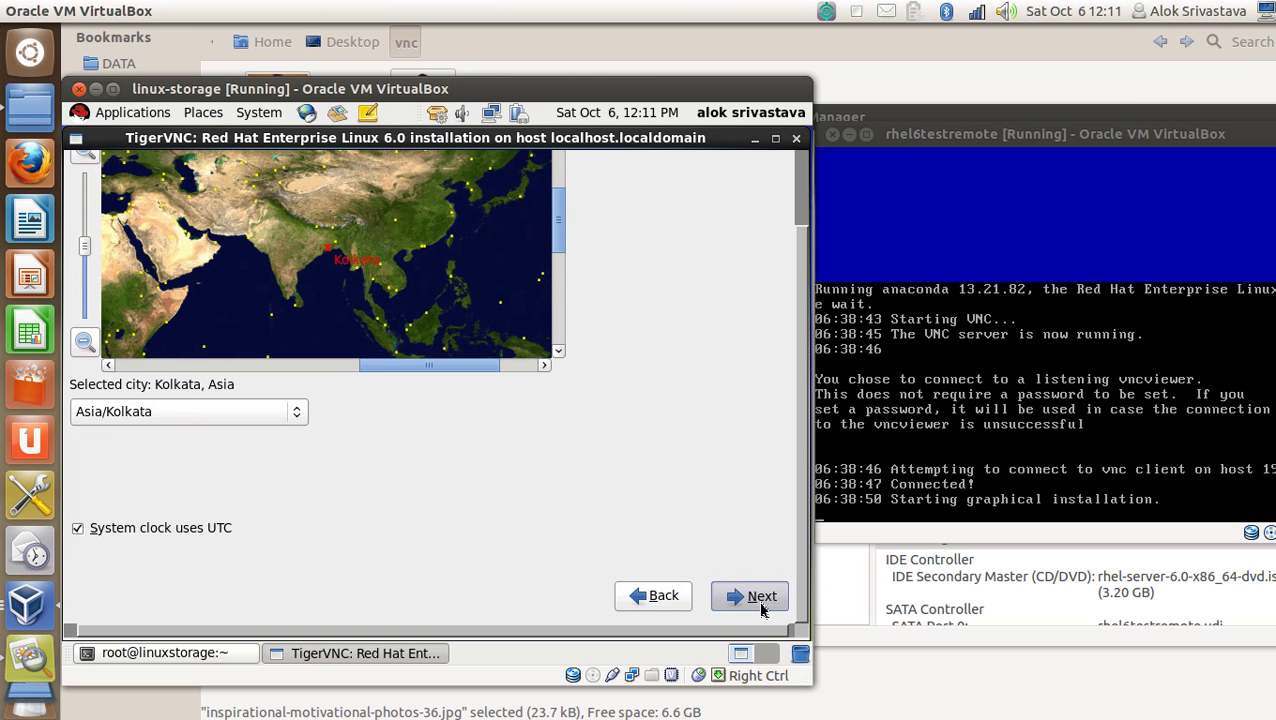
# Enter and confirm the root password, accept the weak-password warning, and choose Create Custom Layout.
pyautogui.click(272, 180)
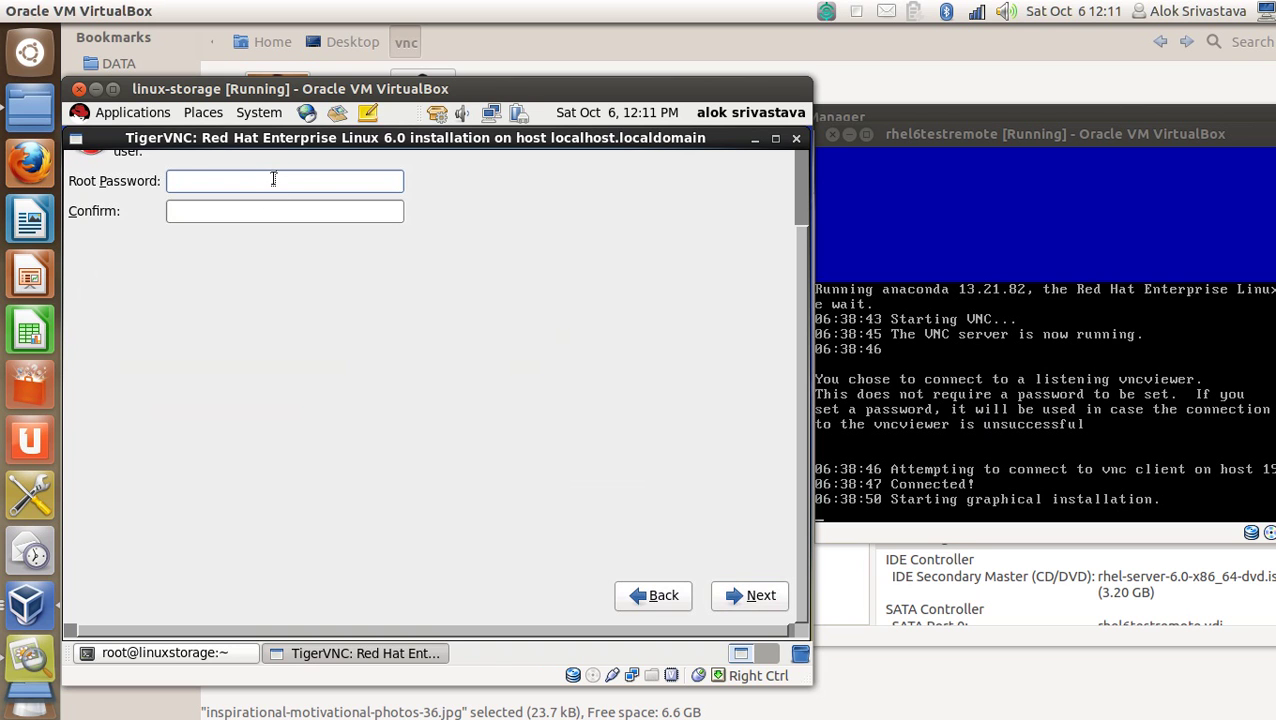
pyautogui.write('redhat')
pyautogui.press('Tab')
pyautogui.write('redhat')
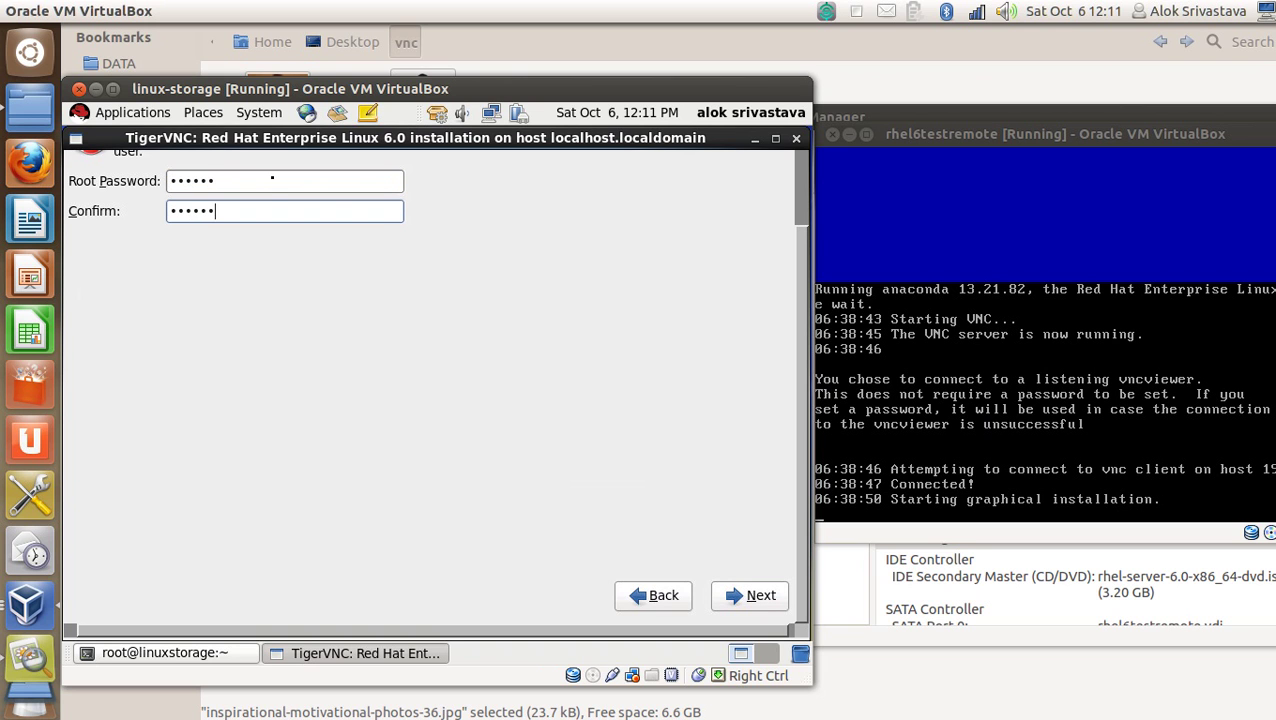
pyautogui.click(768, 598)
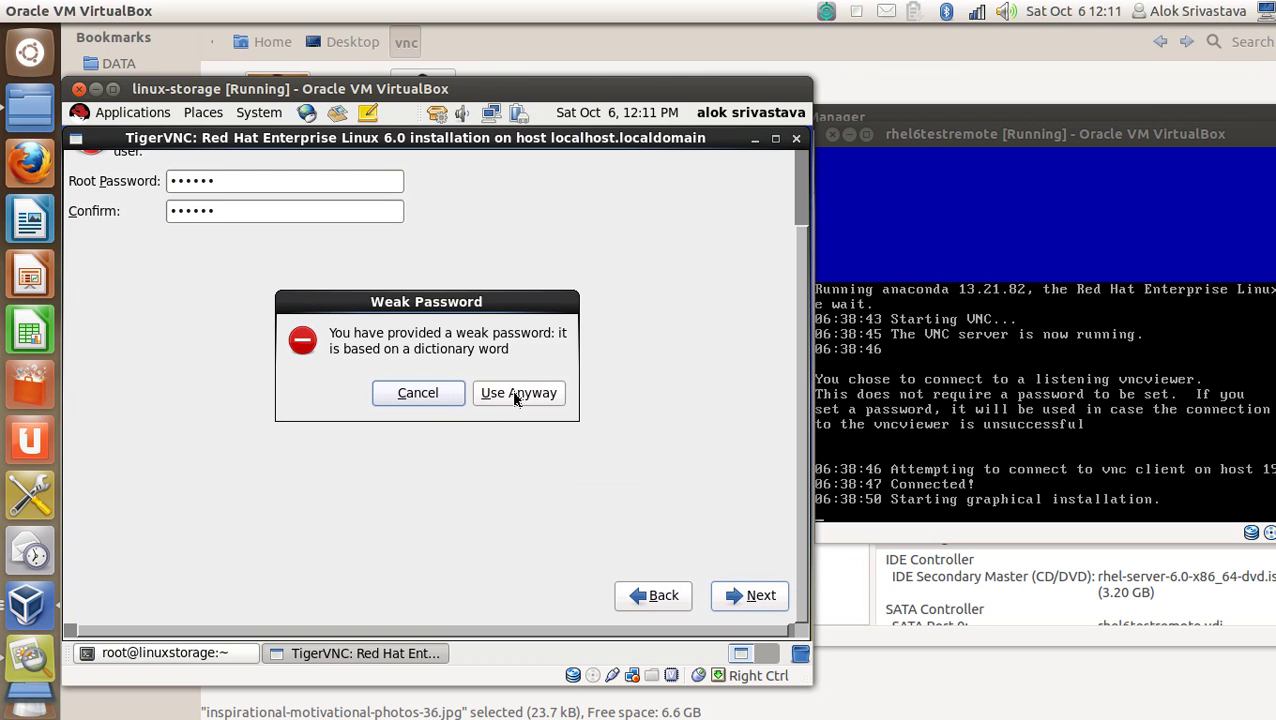
pyautogui.click(515, 397)
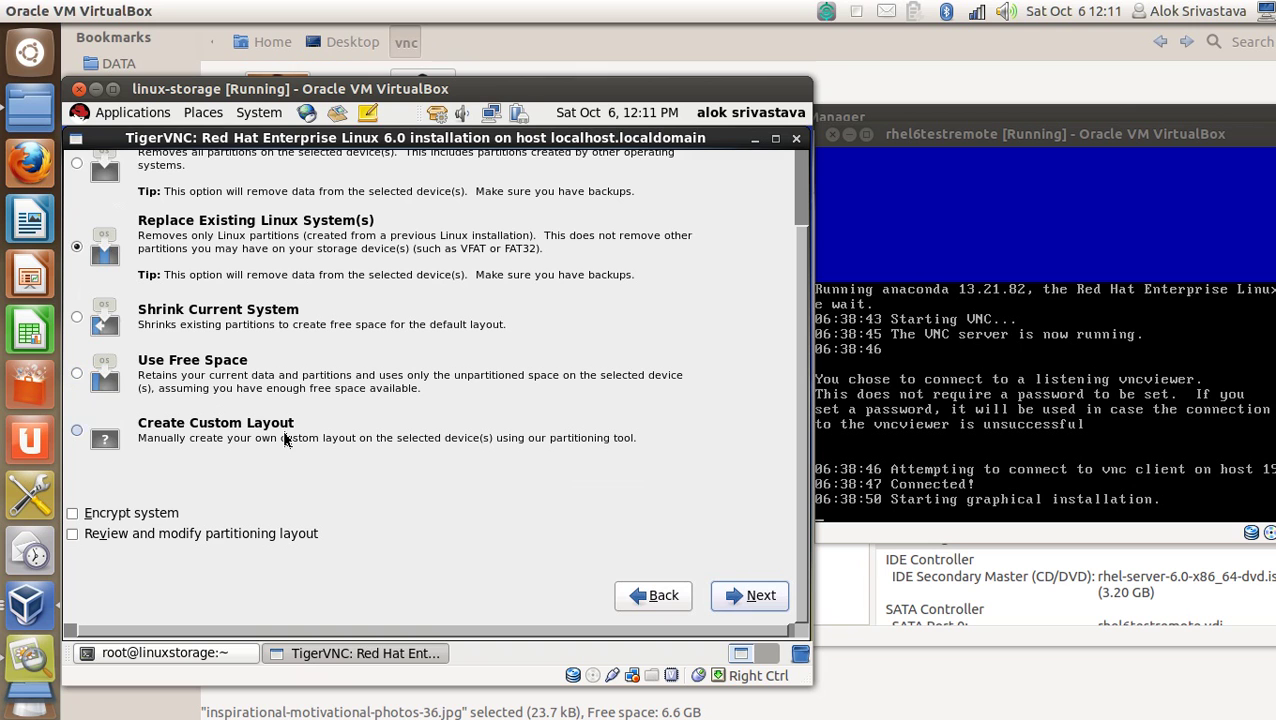
pyautogui.click(286, 440)
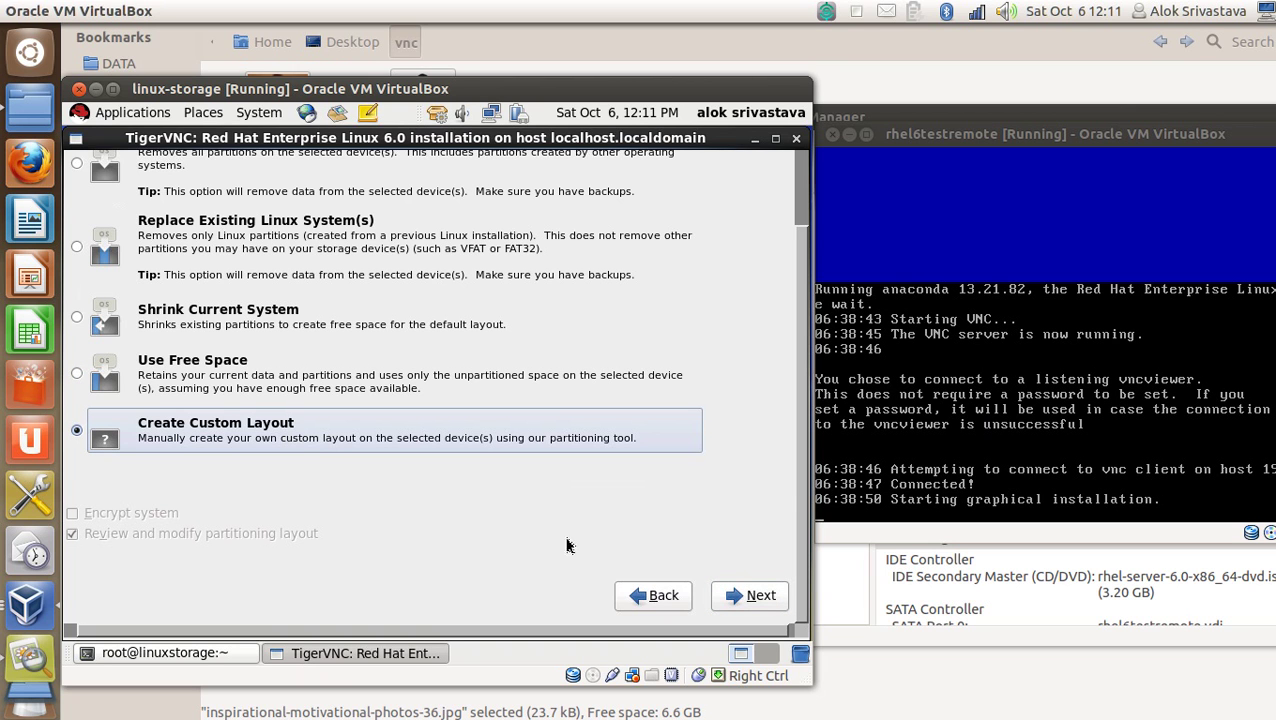
pyautogui.click(763, 600)
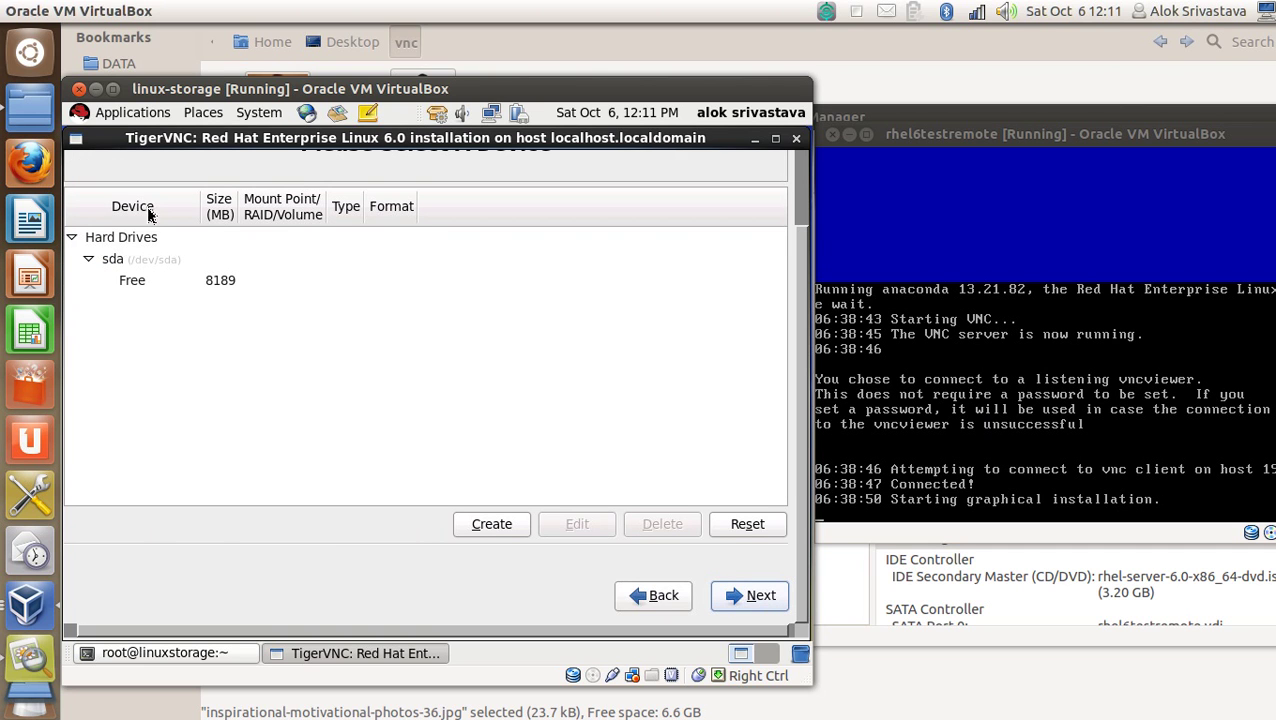
pyautogui.click(227, 284)
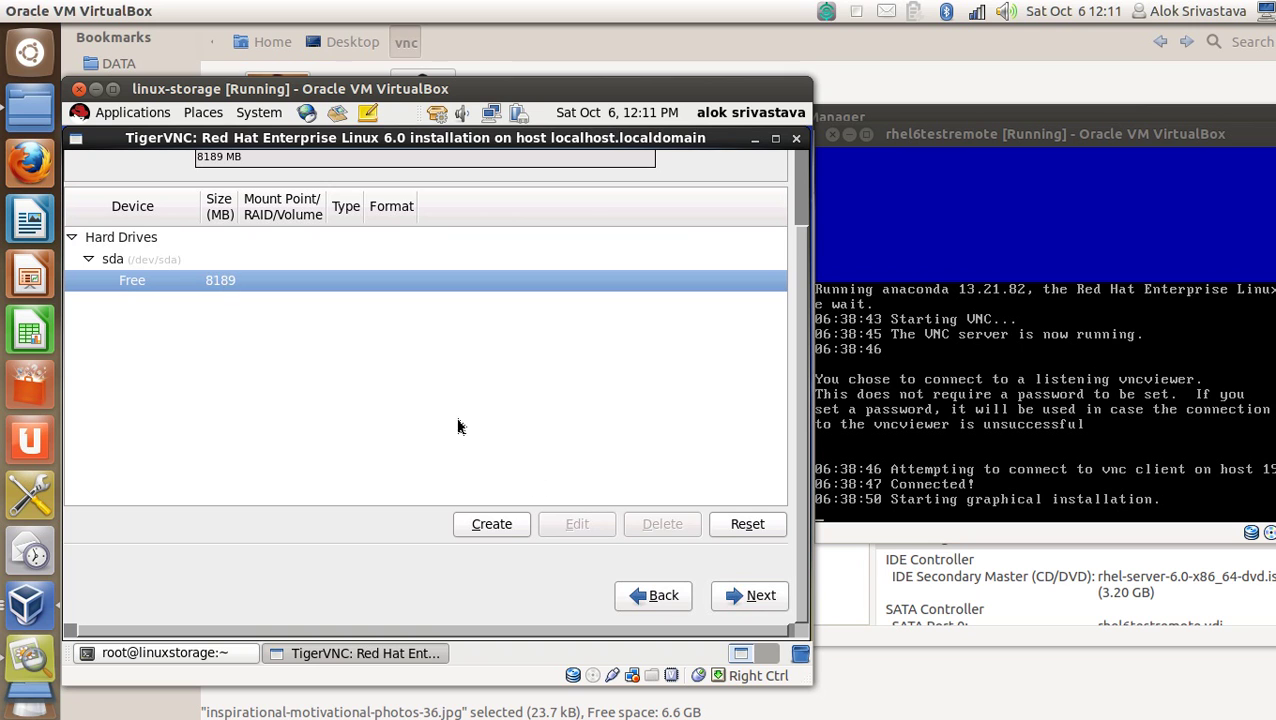